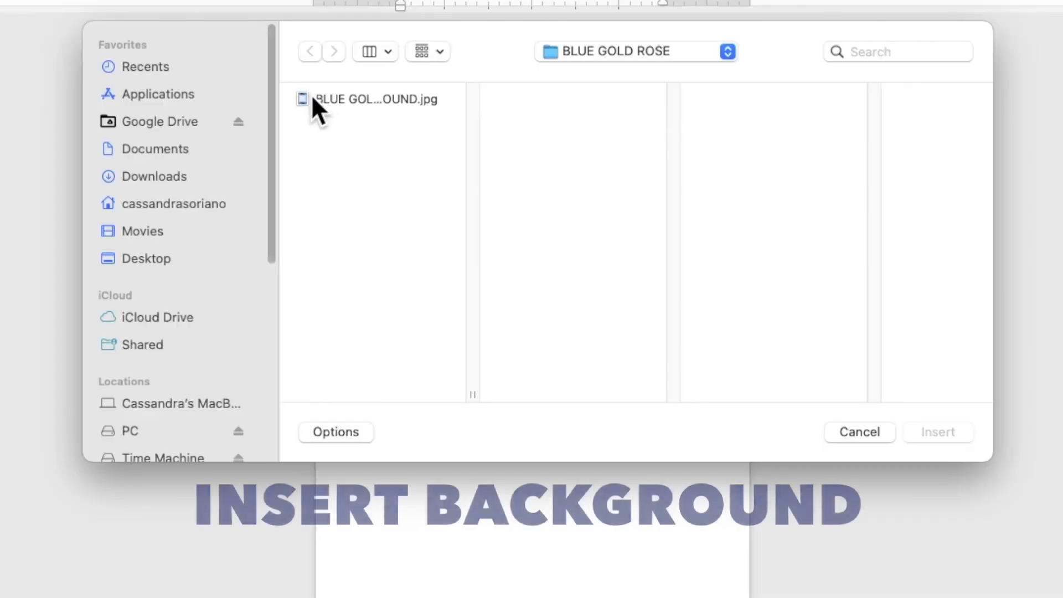
- Insert the blue rose background JPG and set its wrapping to Behind Text
click(374, 147)
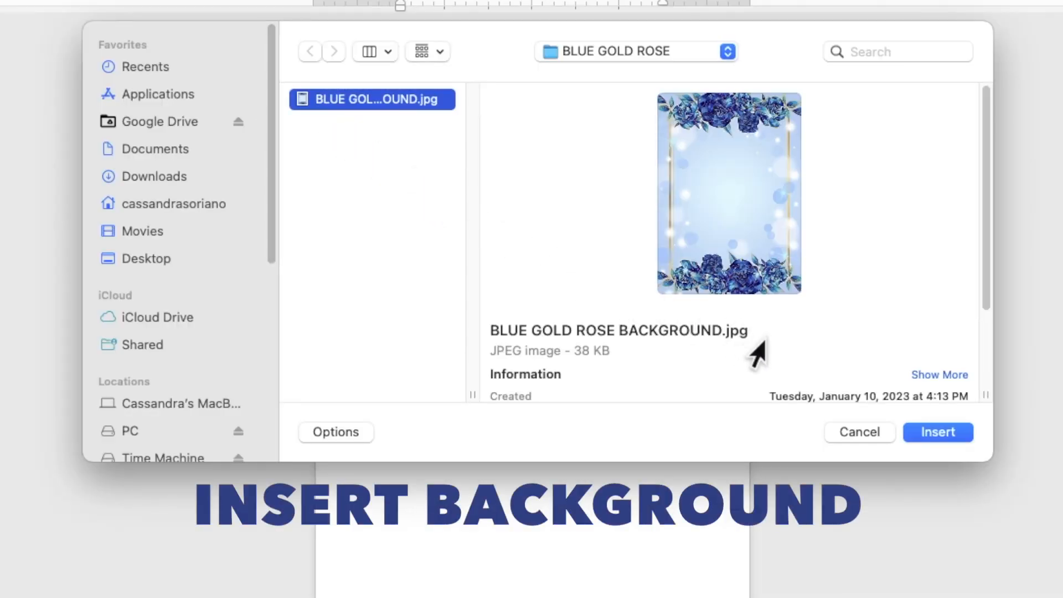
click(935, 430)
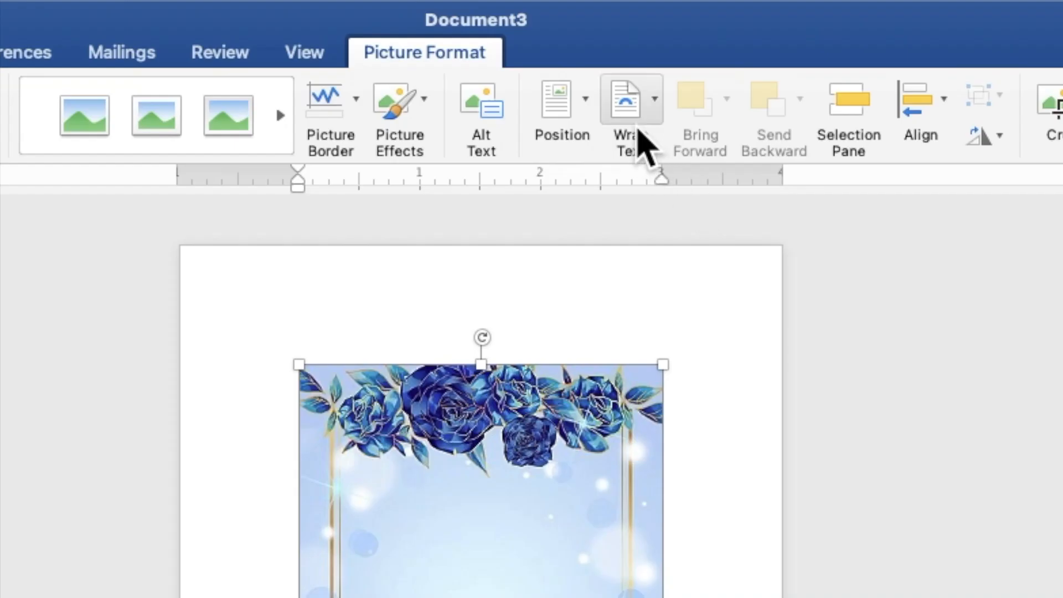
click(638, 131)
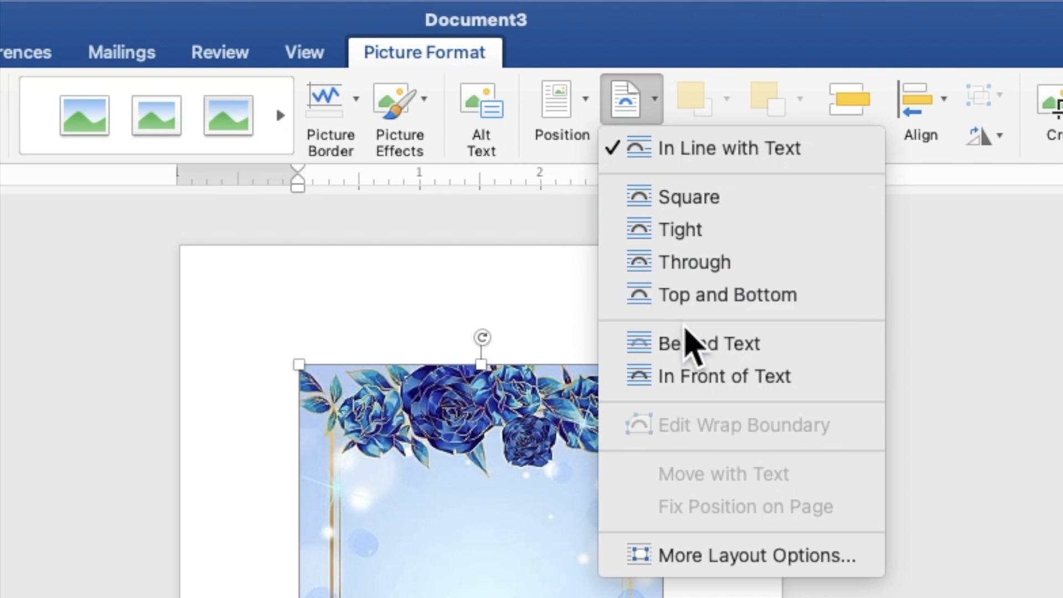
click(689, 346)
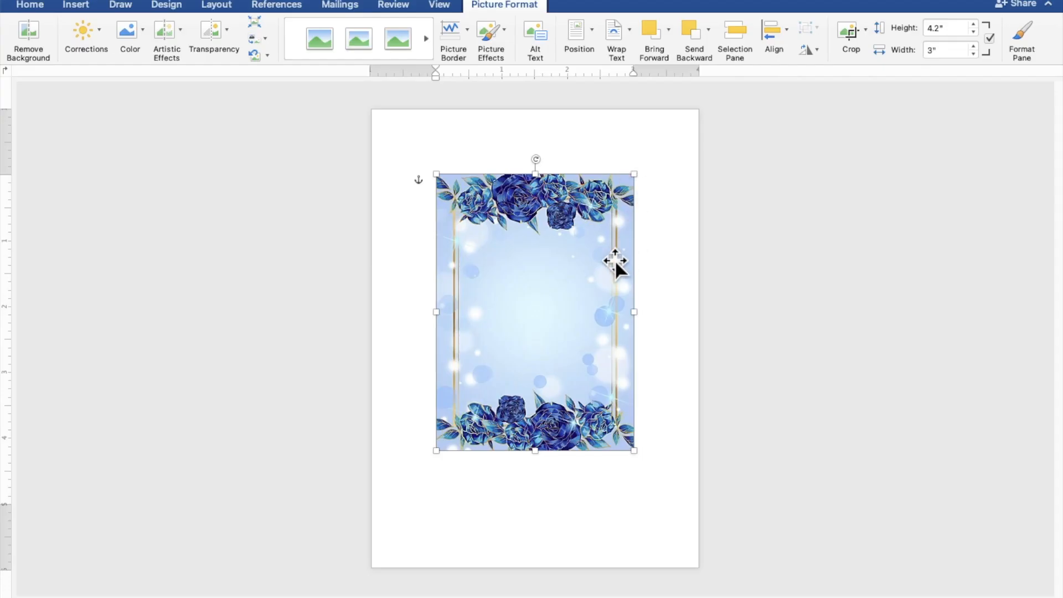
- Move the picture to the top-left corner and stretch it to 7.02" by 5.02" to fill the page
drag(590, 302, 524, 234)
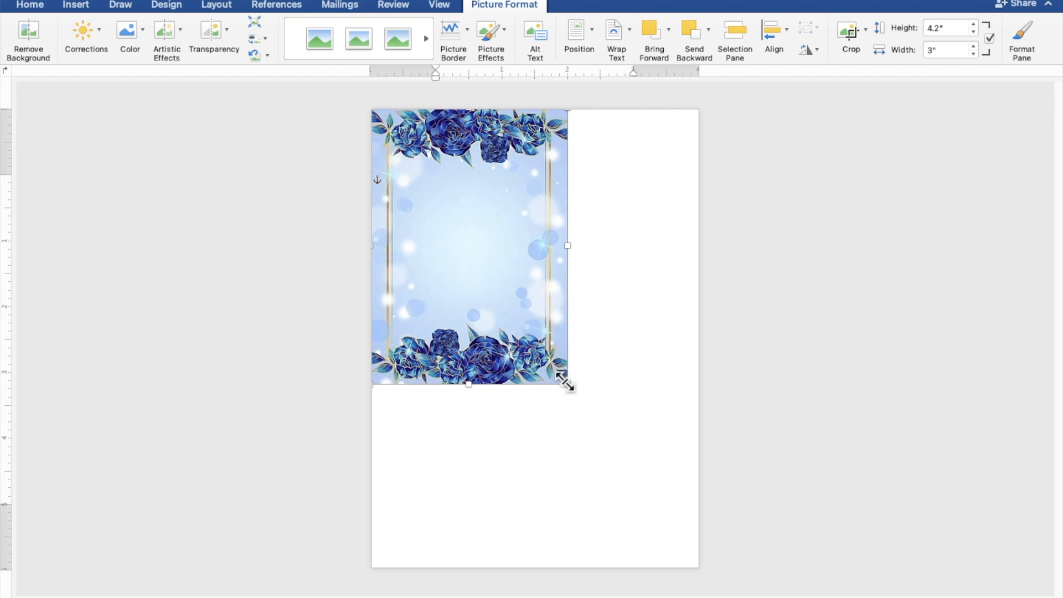
drag(567, 385, 694, 568)
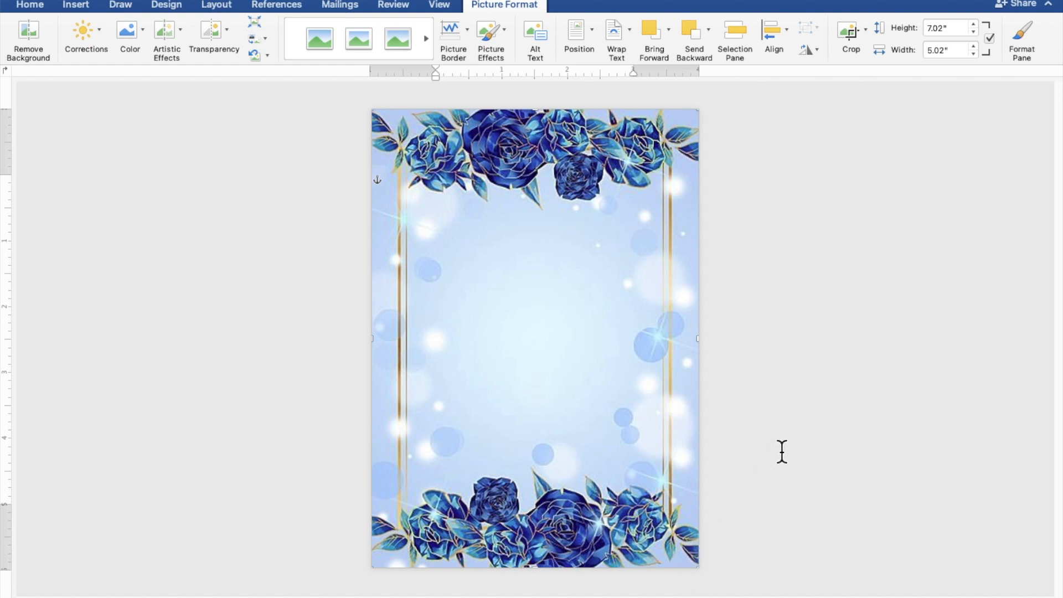
click(799, 428)
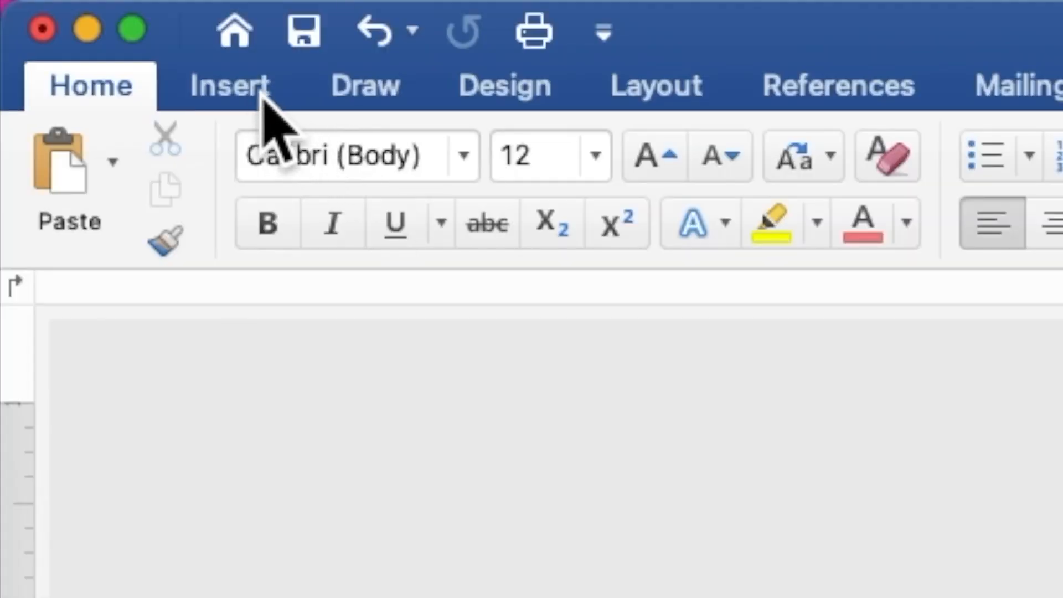
- Draw a 4.38" by 3.93" rectangle over the centre of the rose background
click(258, 97)
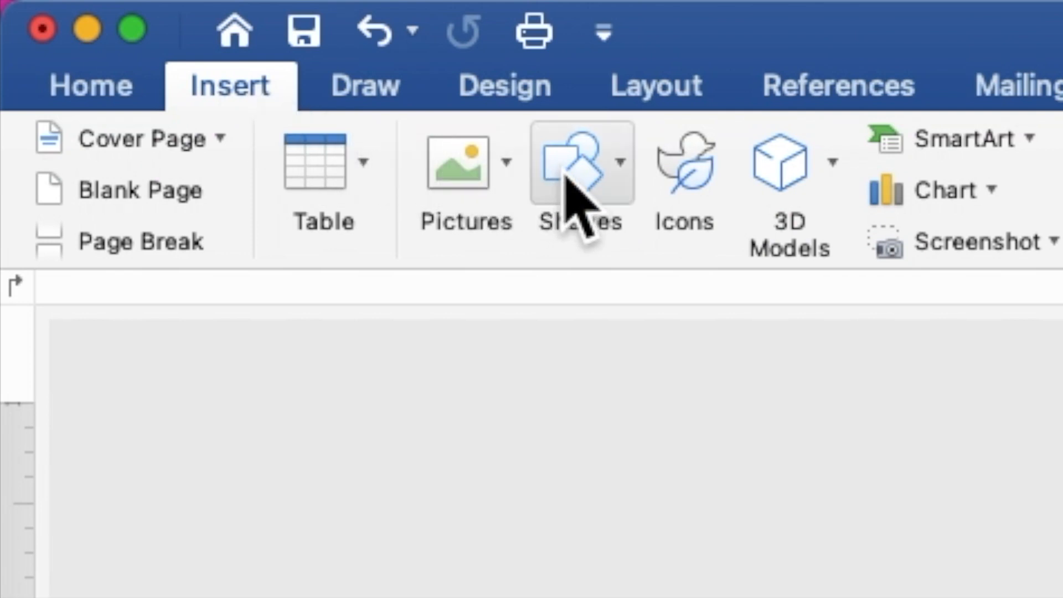
click(566, 176)
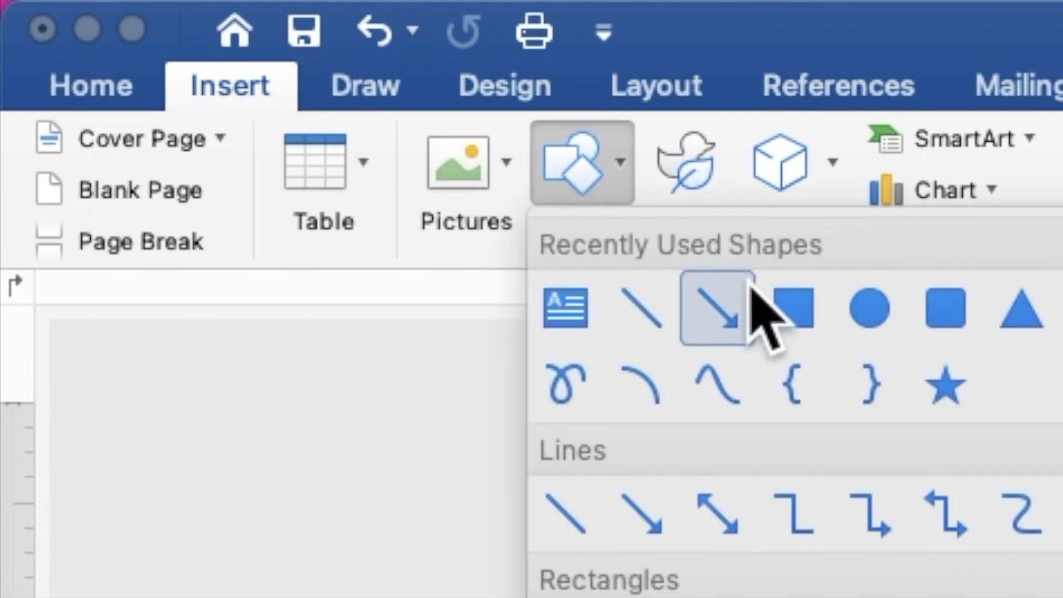
click(805, 306)
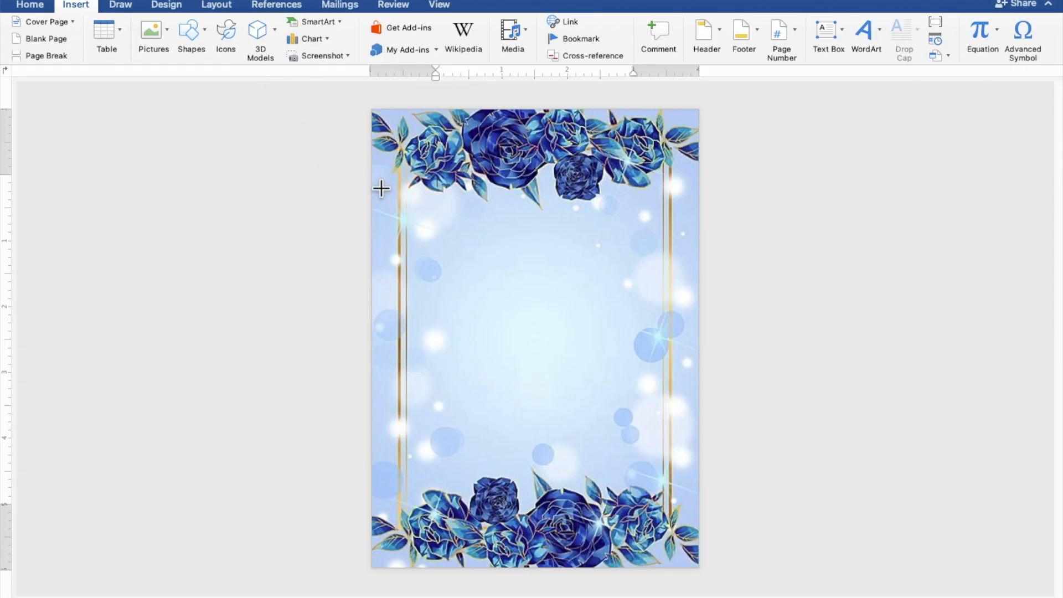
drag(405, 198, 663, 485)
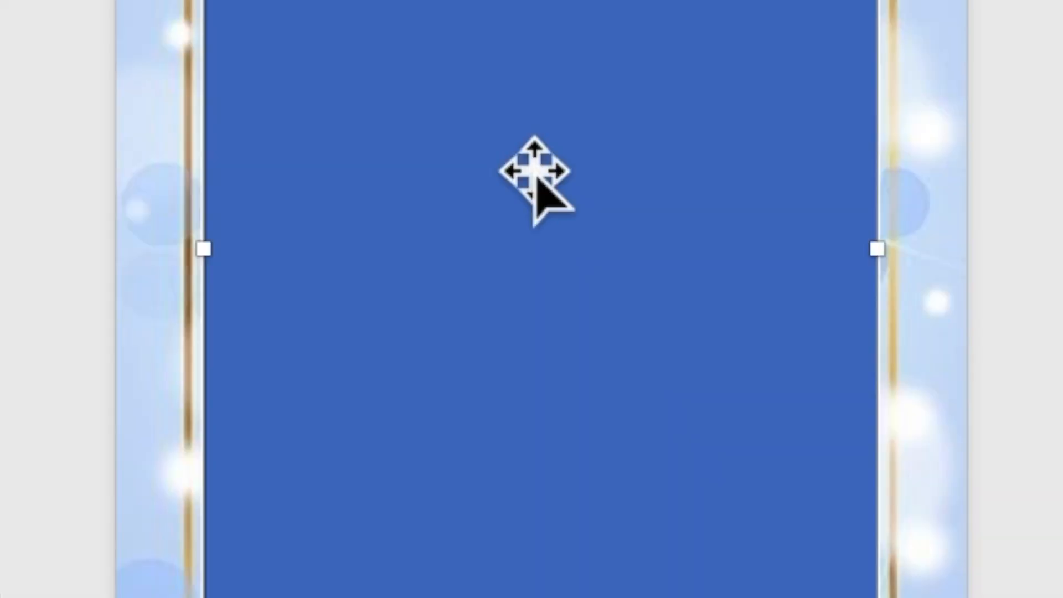
- Use Add Text on the rectangle and place the cursor inside it
right_click(534, 166)
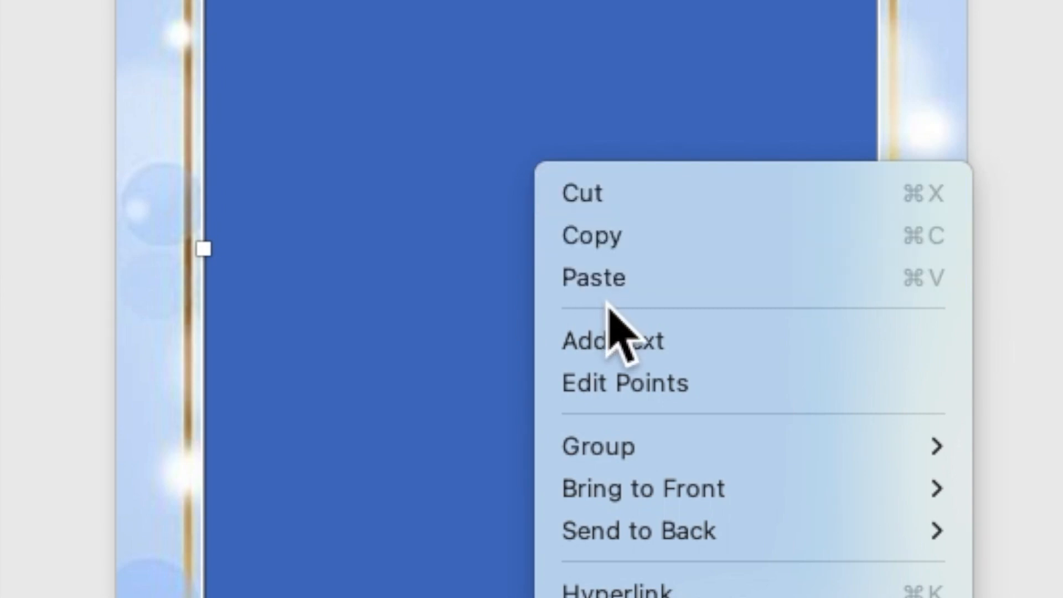
click(625, 342)
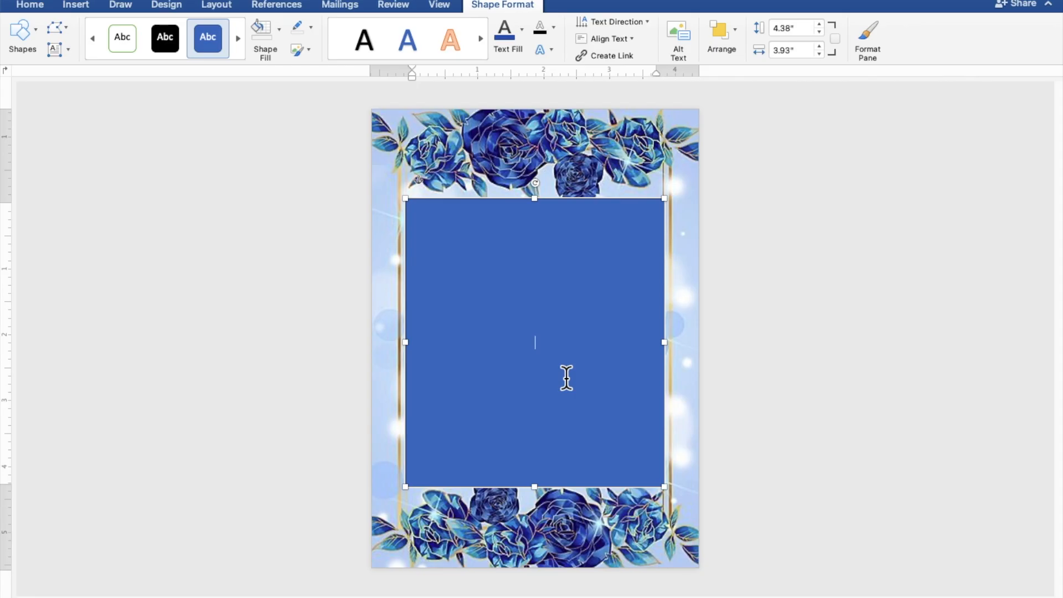
scroll(566, 378, up, 1)
scroll(567, 378, up, 3)
scroll(566, 378, up, 4)
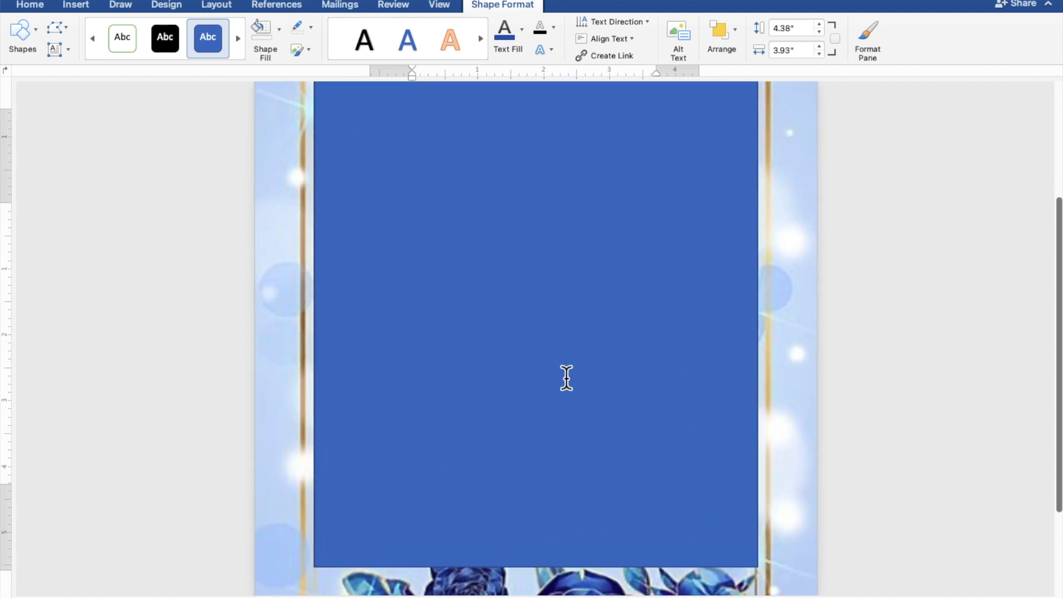
click(566, 378)
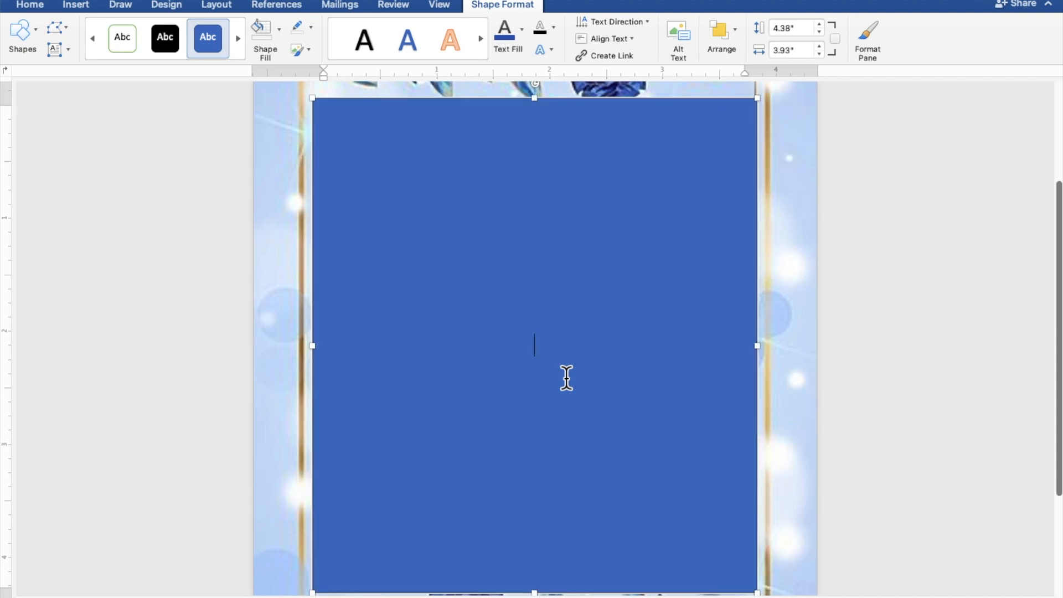
scroll(566, 378, down, 1)
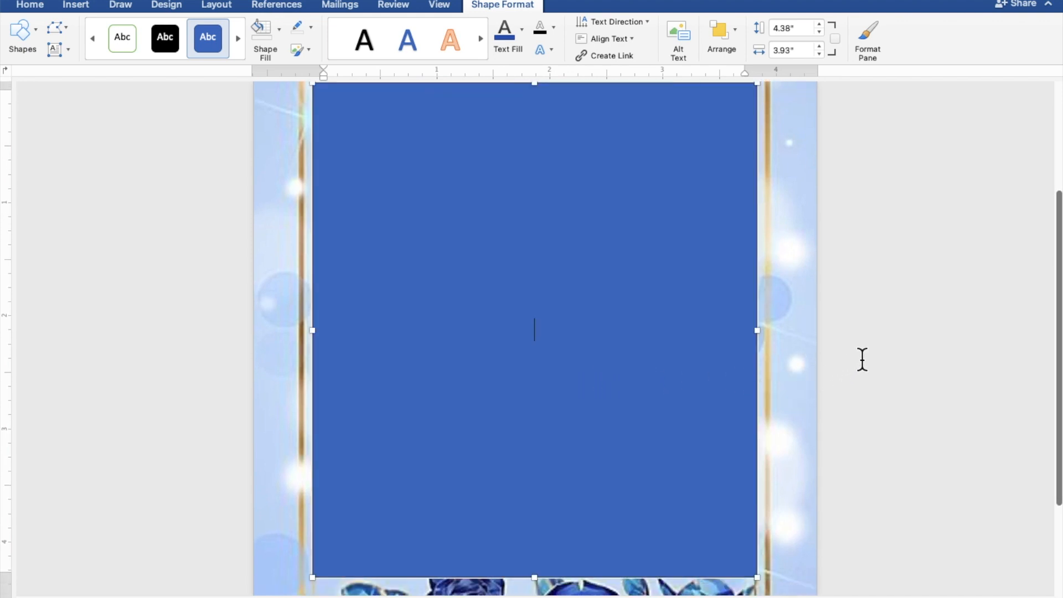
- Type TOGETHER WITH THEIR FAMILY, the groom's name, AND, and the bride's name on separate lines
text(TOGETH)
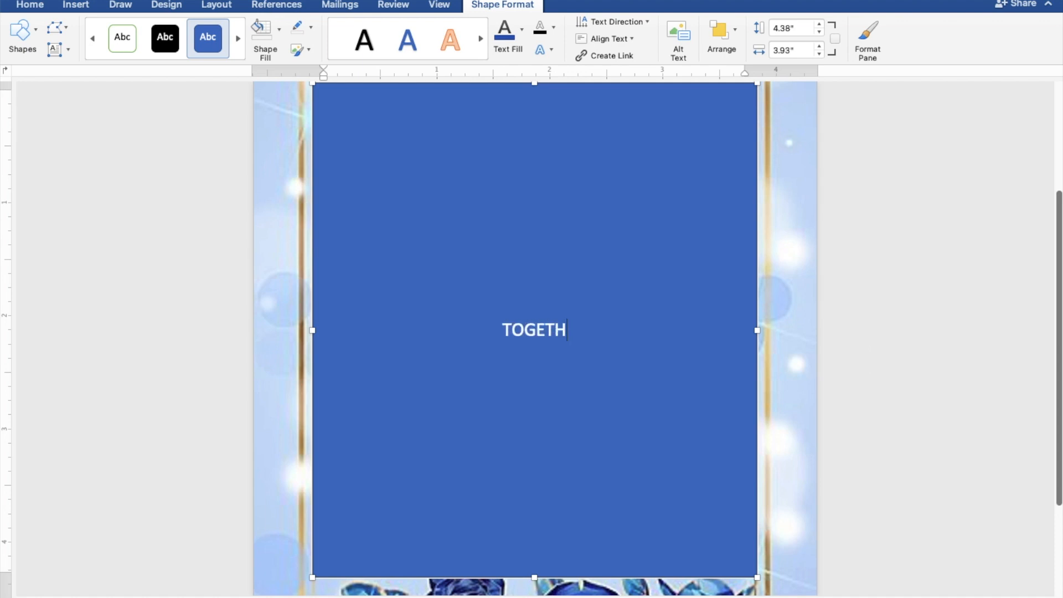
text(ER W)
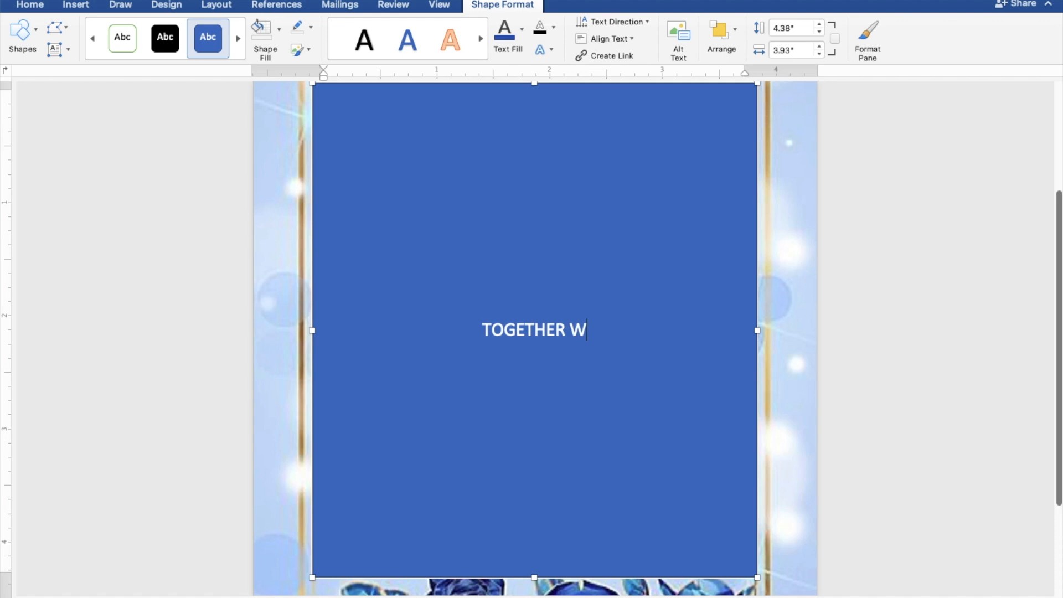
text(ITH THEIR)
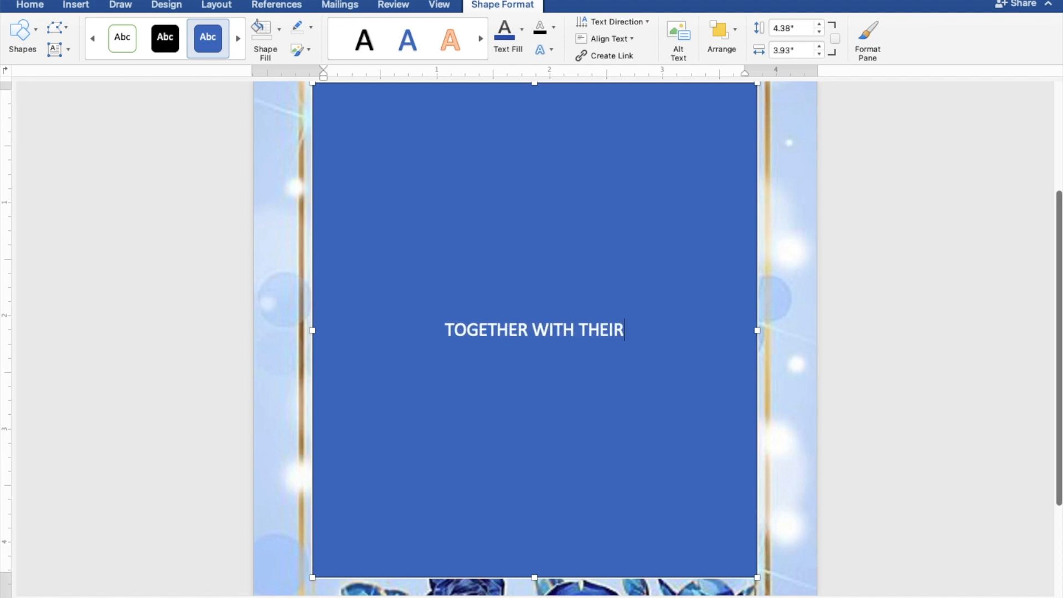
text( FAM)
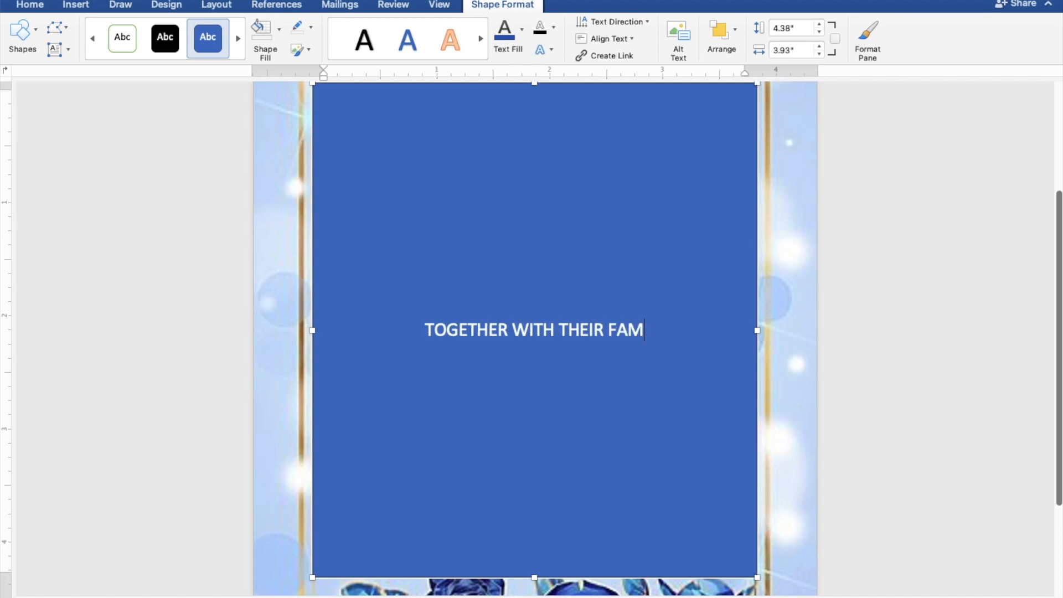
text(IL)
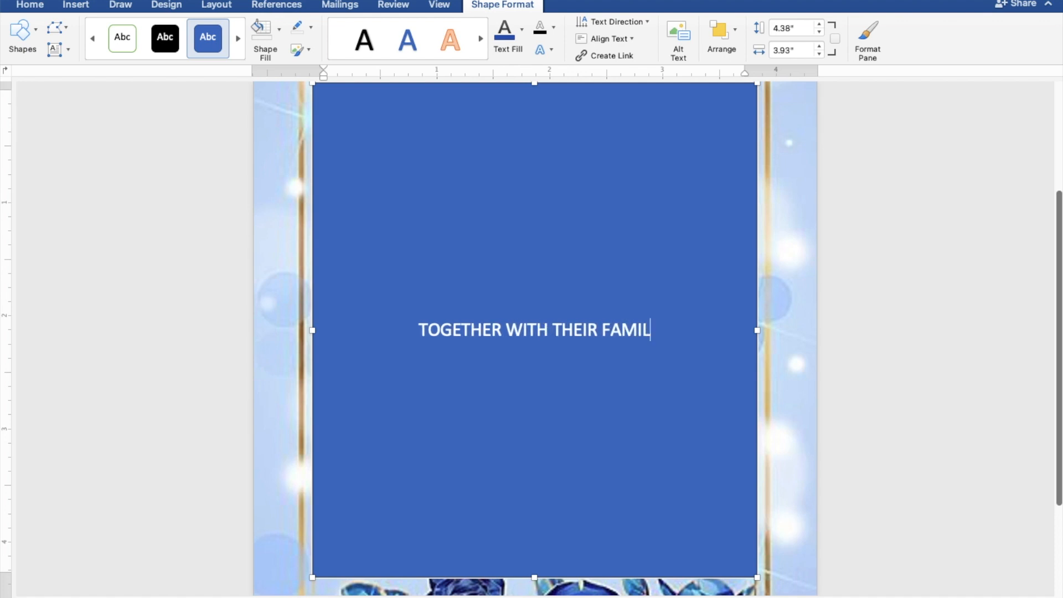
text(Y)
key(Return)
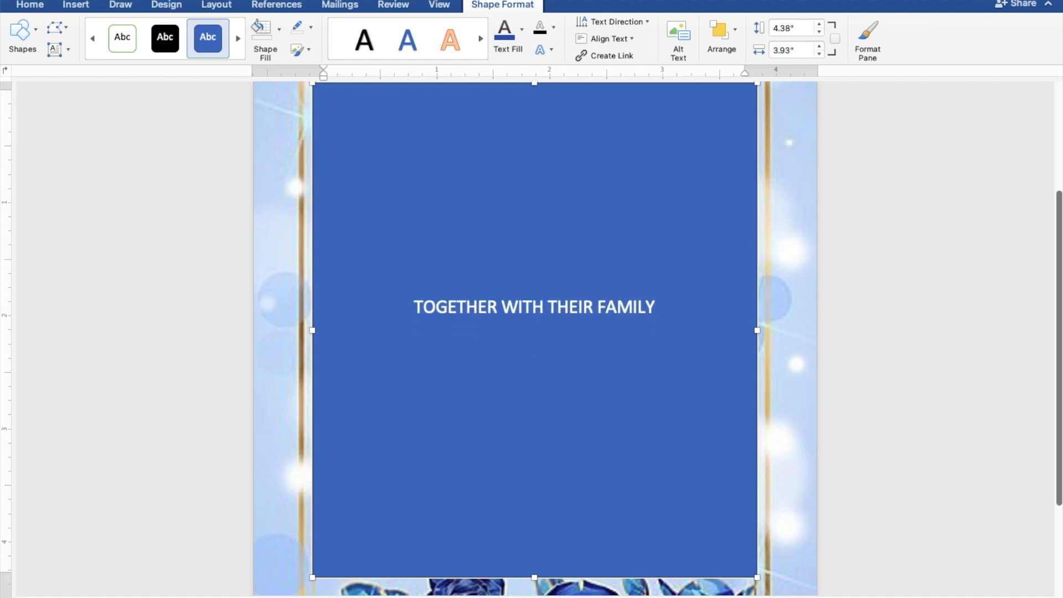
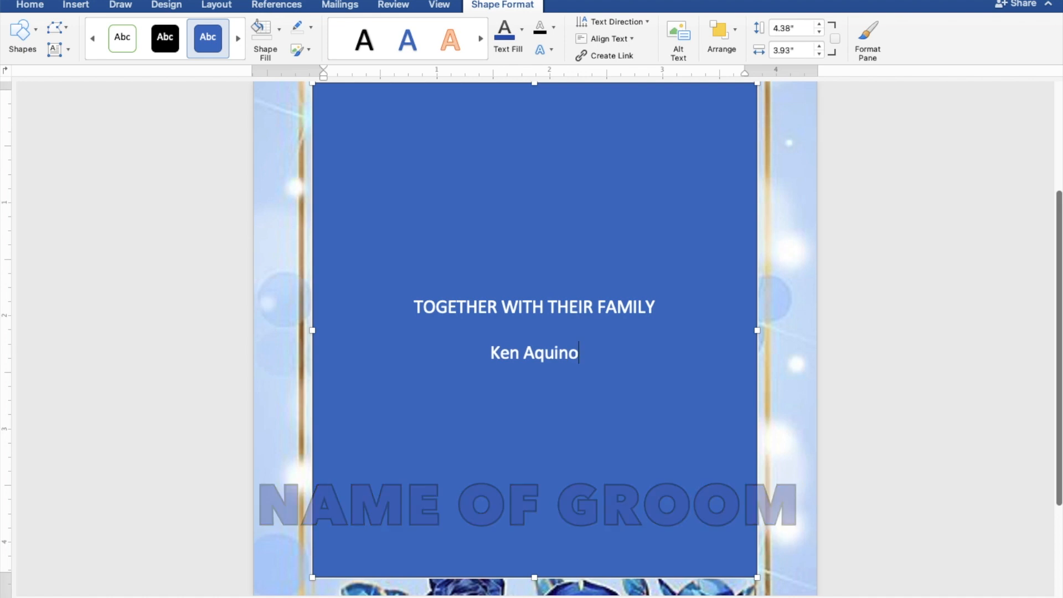
key(Return)
text(AND)
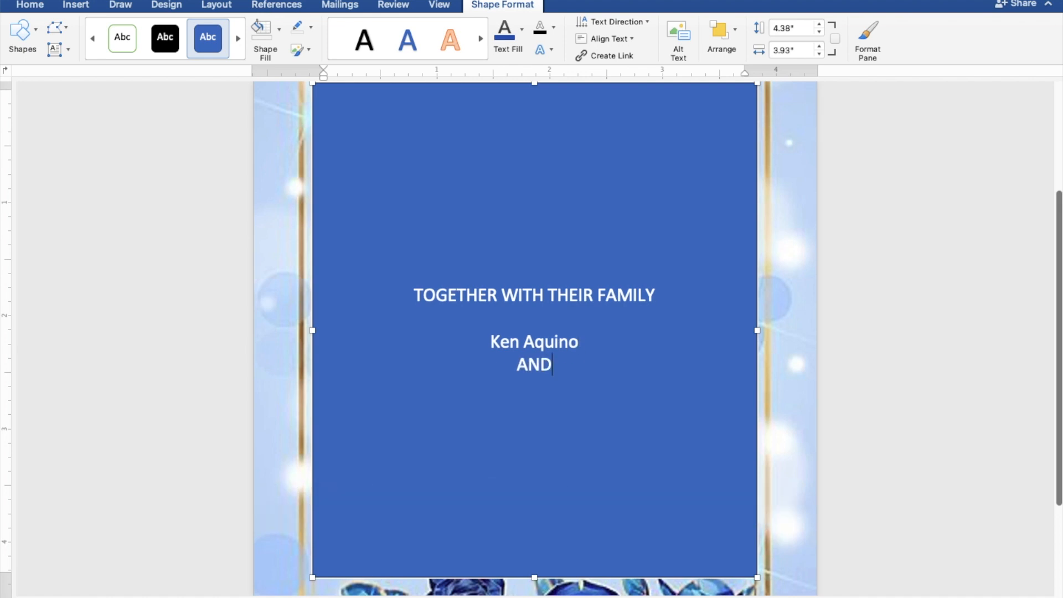
key(Return)
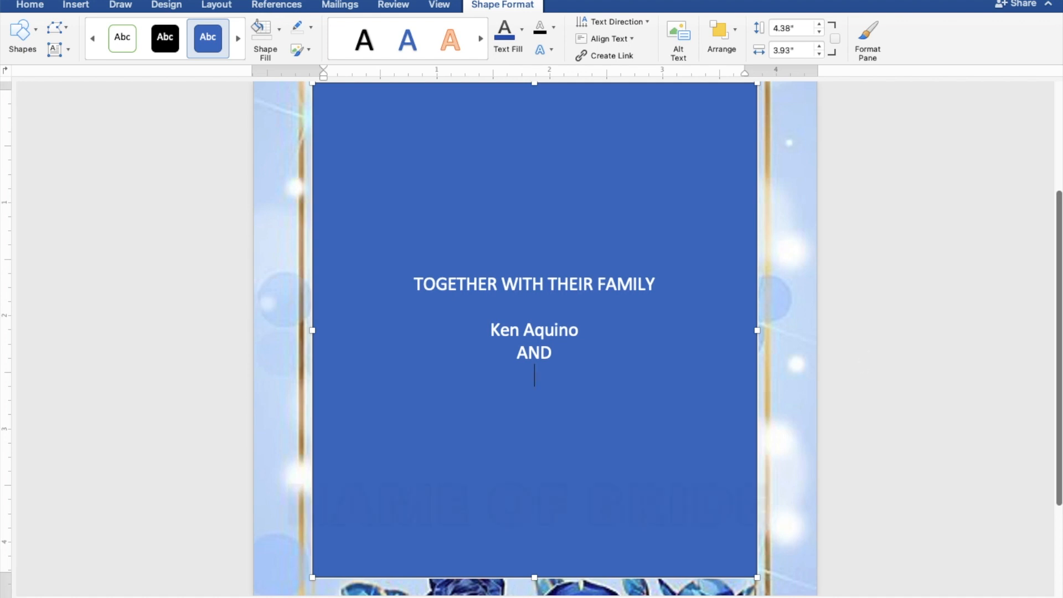
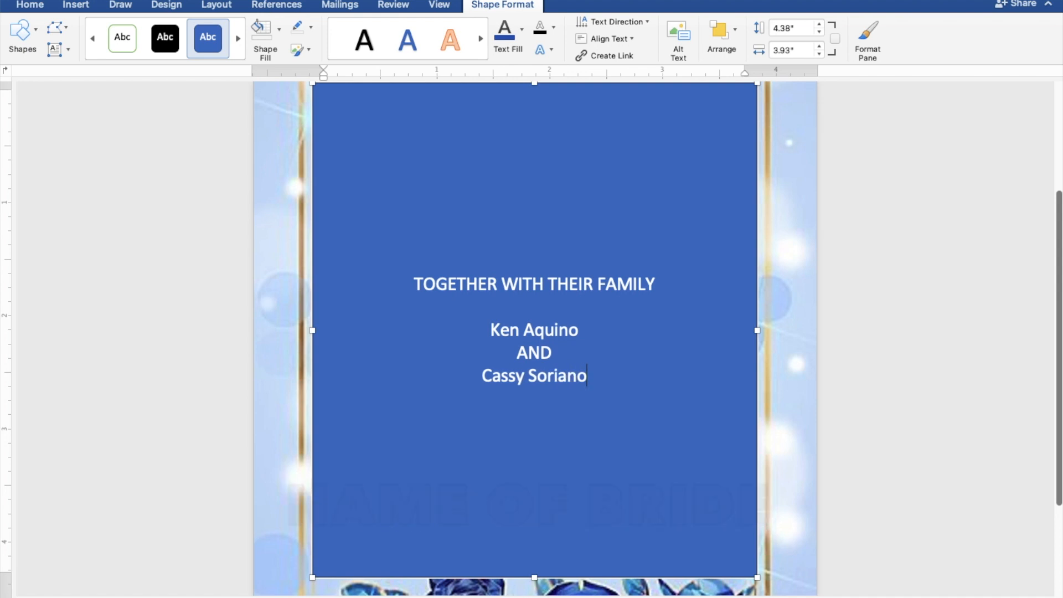
key(Return)
key(Return)
- Add the lines REQUEST THE PLEASURE OF YOUR PRESENCE and AS THEY JOYFULLY UNITE IN MARRIAGE
text(REQUEST THE)
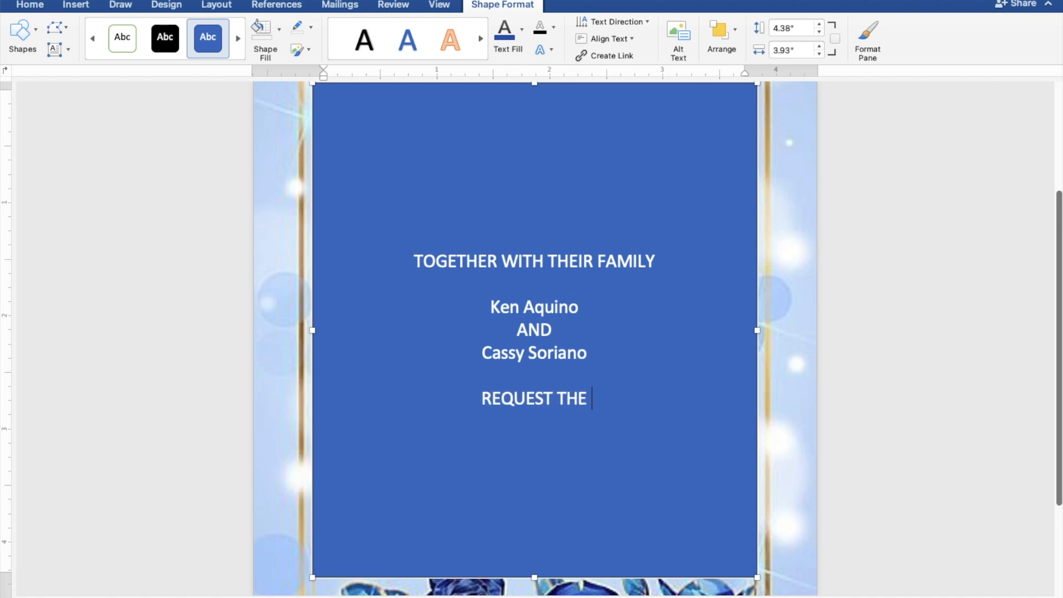
text( PLEASURE)
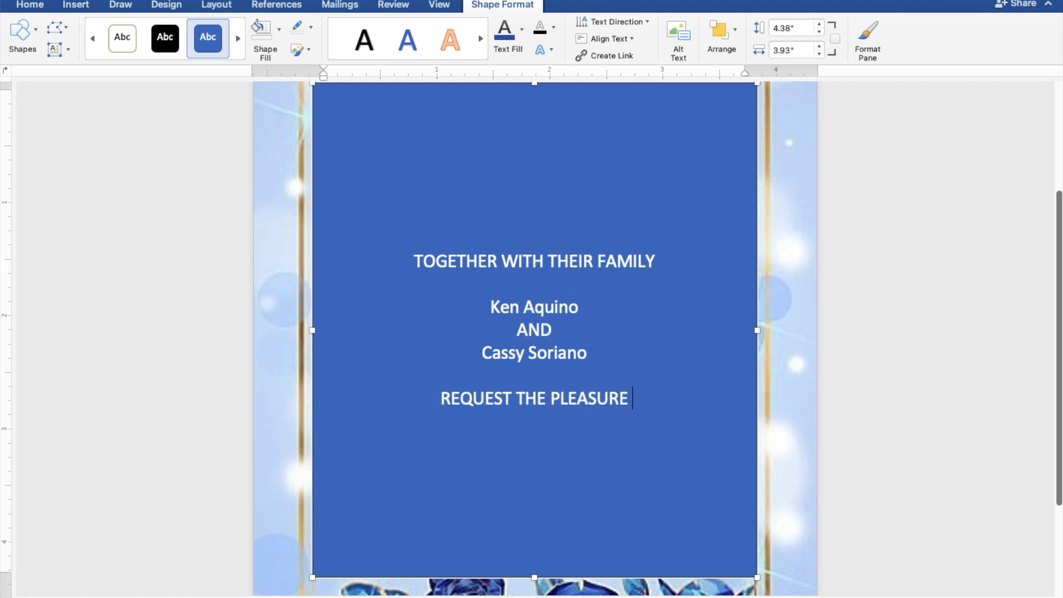
text( OF Y)
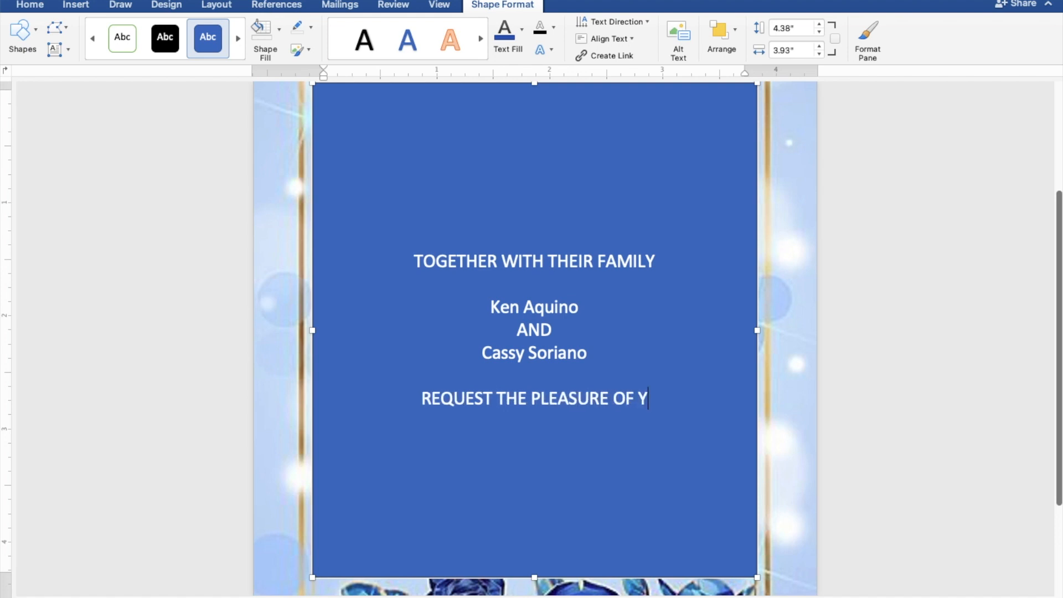
text(OUR PRESENCE)
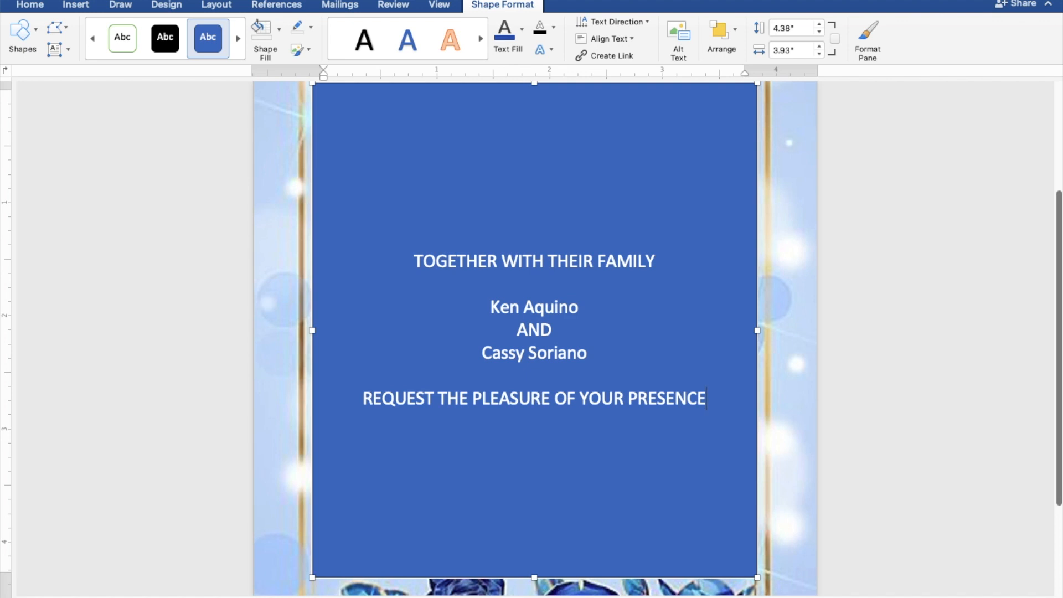
key(Return)
text(AS THEY)
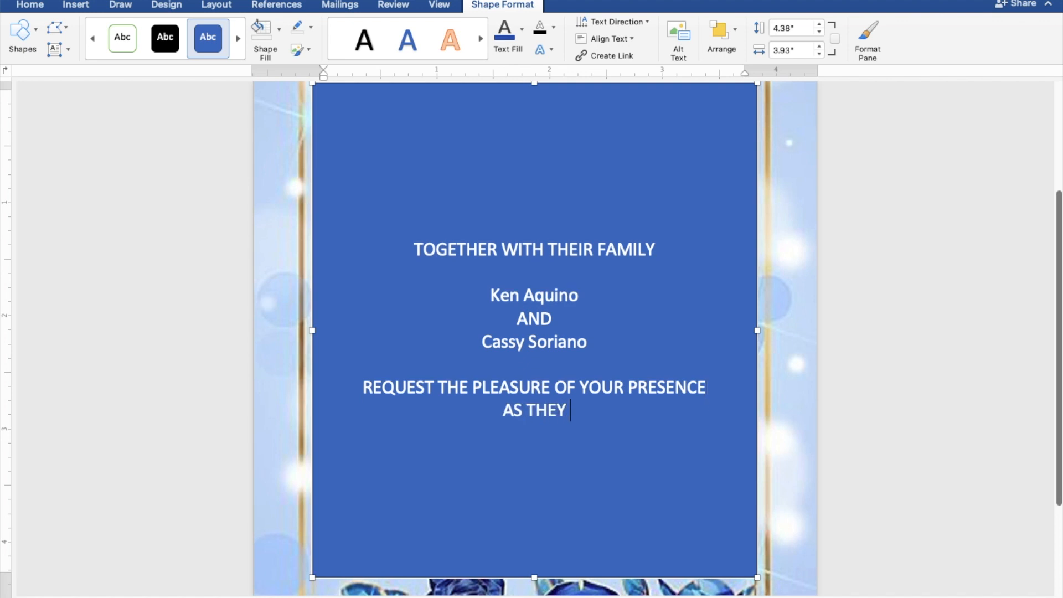
text( JOYF)
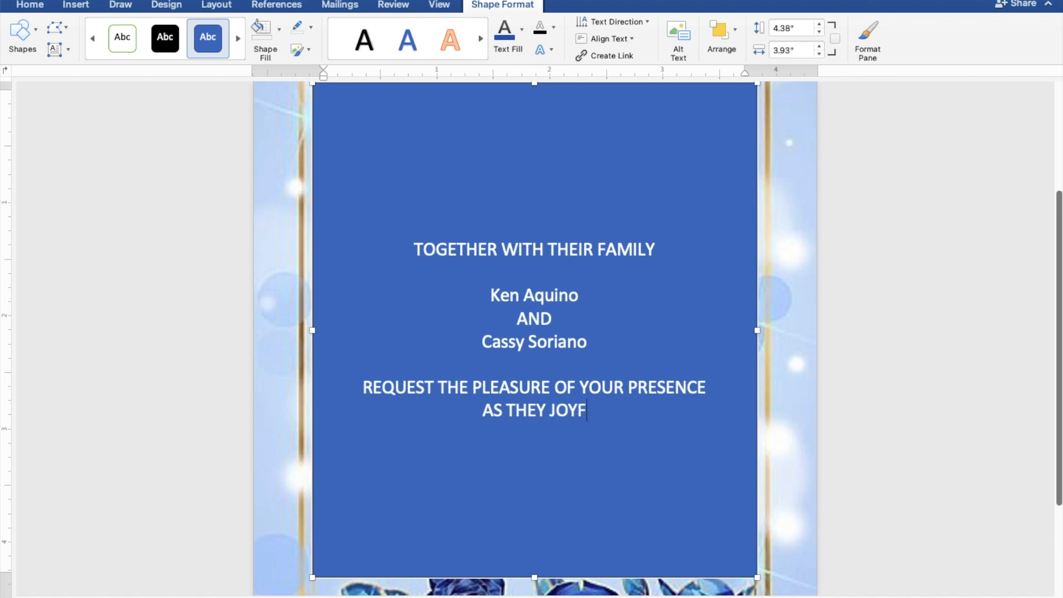
text(ULLY)
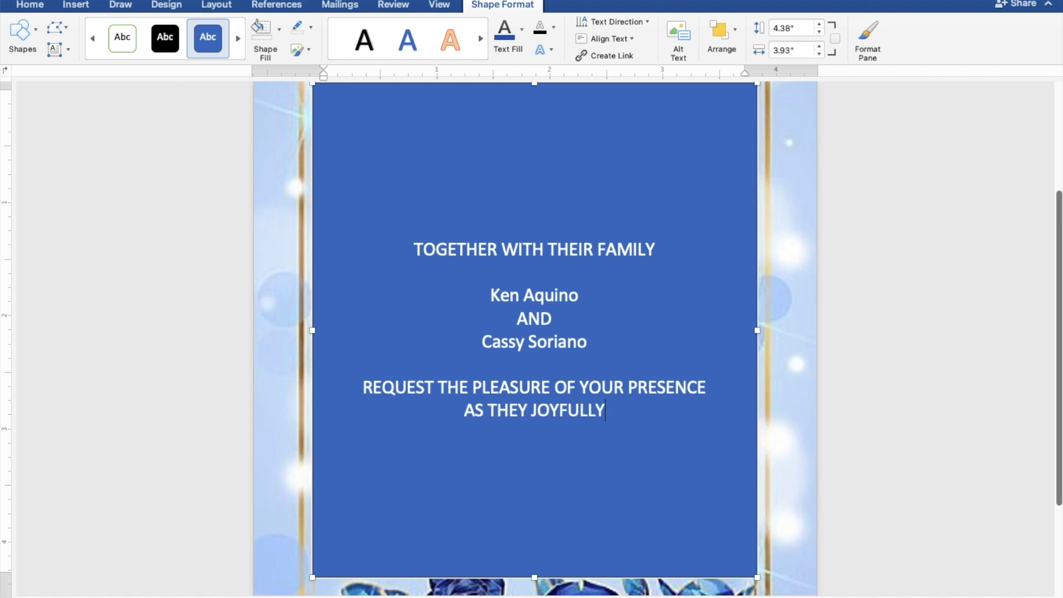
text( UNI)
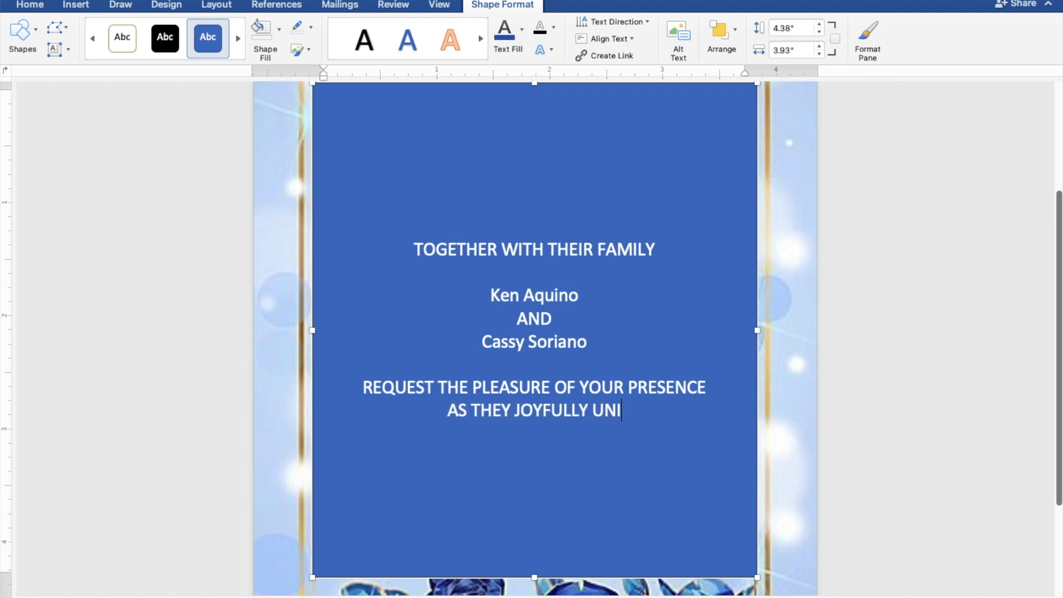
text(TE IN)
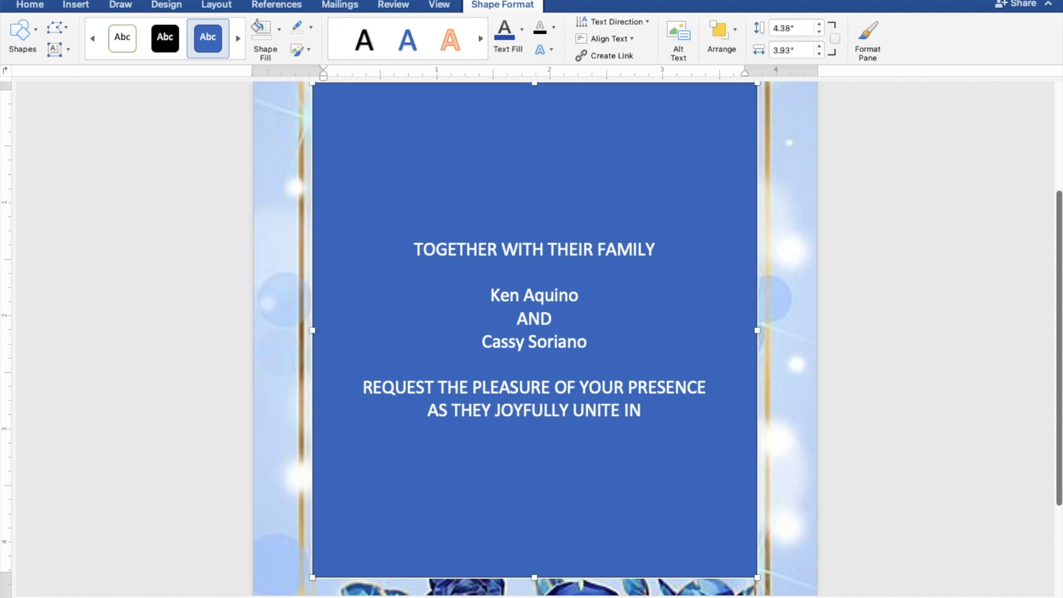
text( MAR)
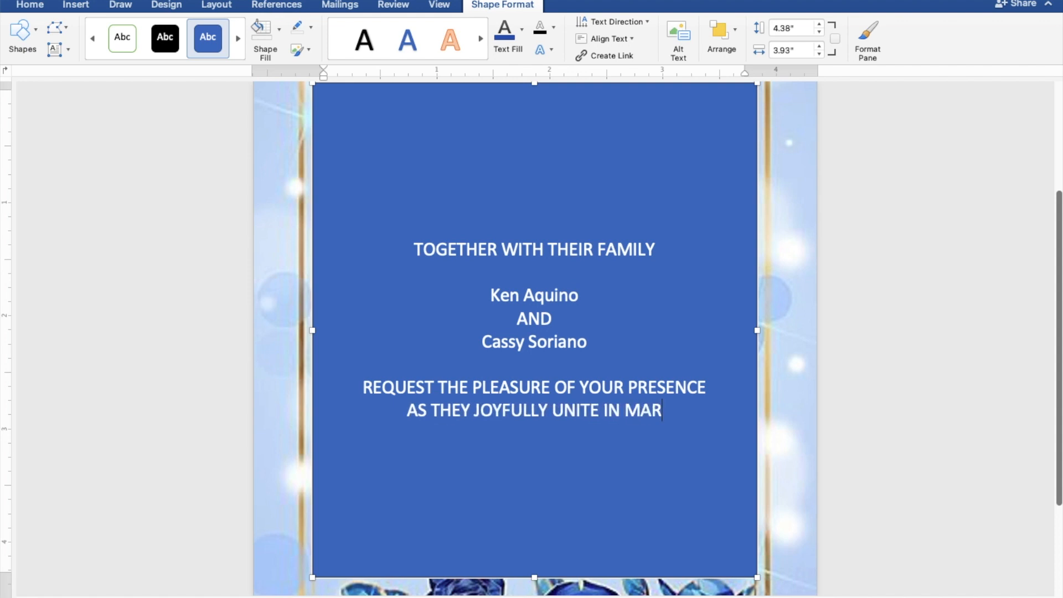
text(RIAGE)
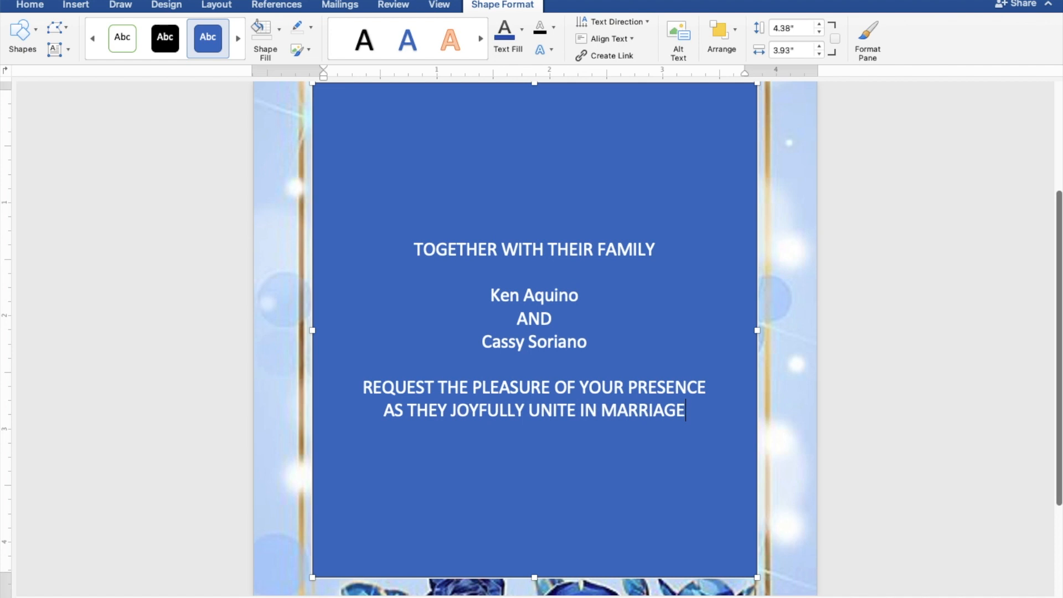
key(Return)
key(Return)
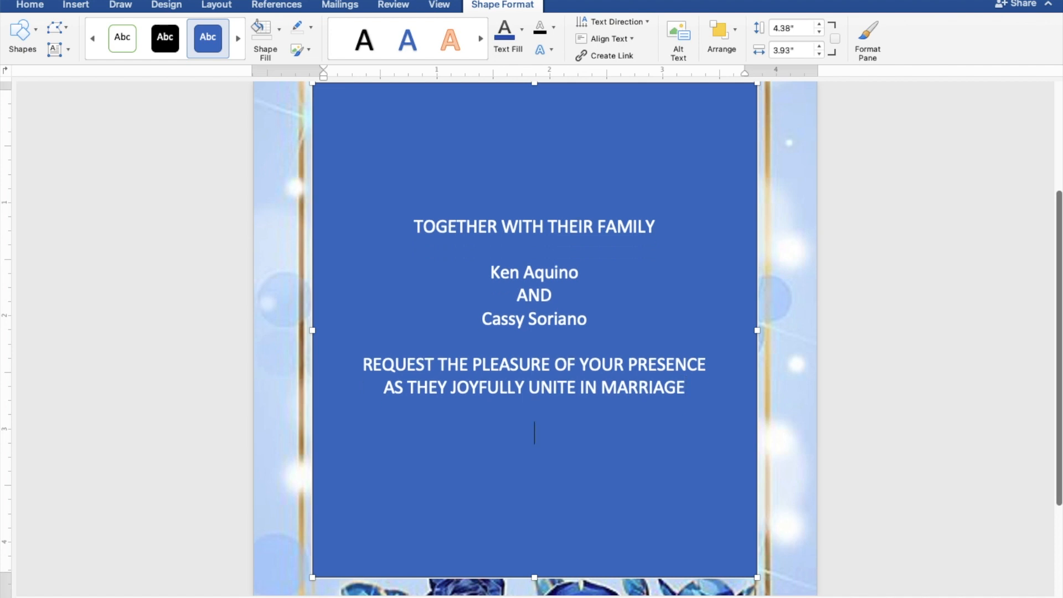
- Add SUNDAY, MARCH 26, 2023 and 10:00 IN THE MORNING on separate lines
text(SUNDAY)
key(Return)
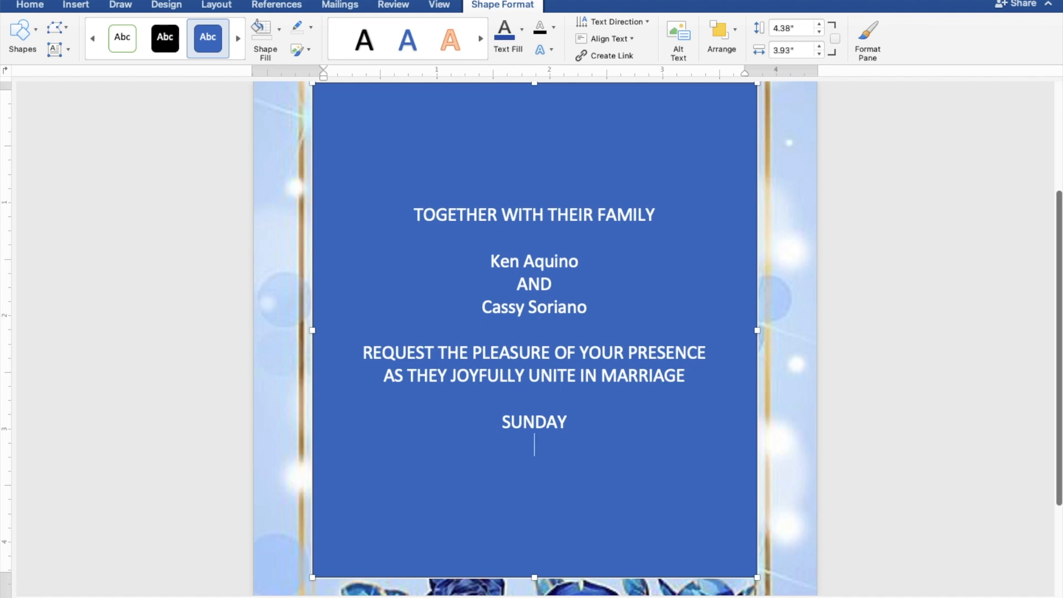
text(MARCH)
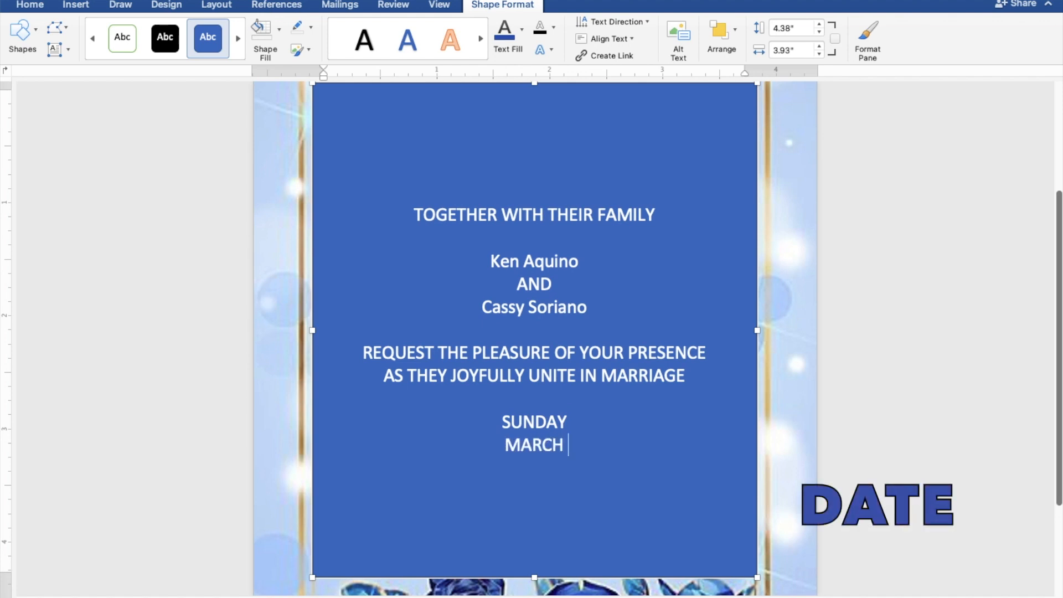
text( 26, 2023)
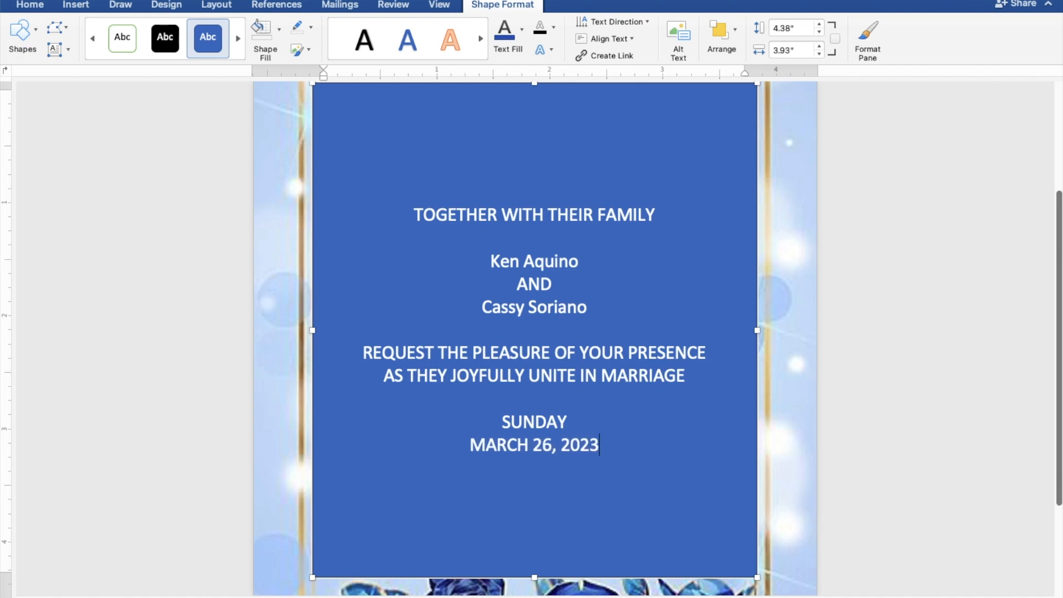
key(Return)
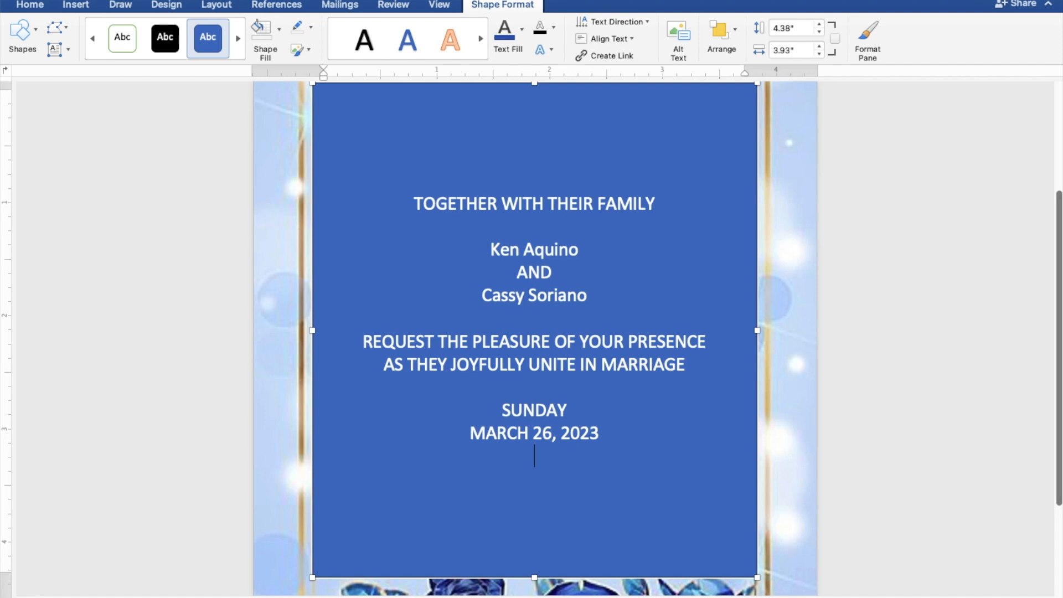
text(1)
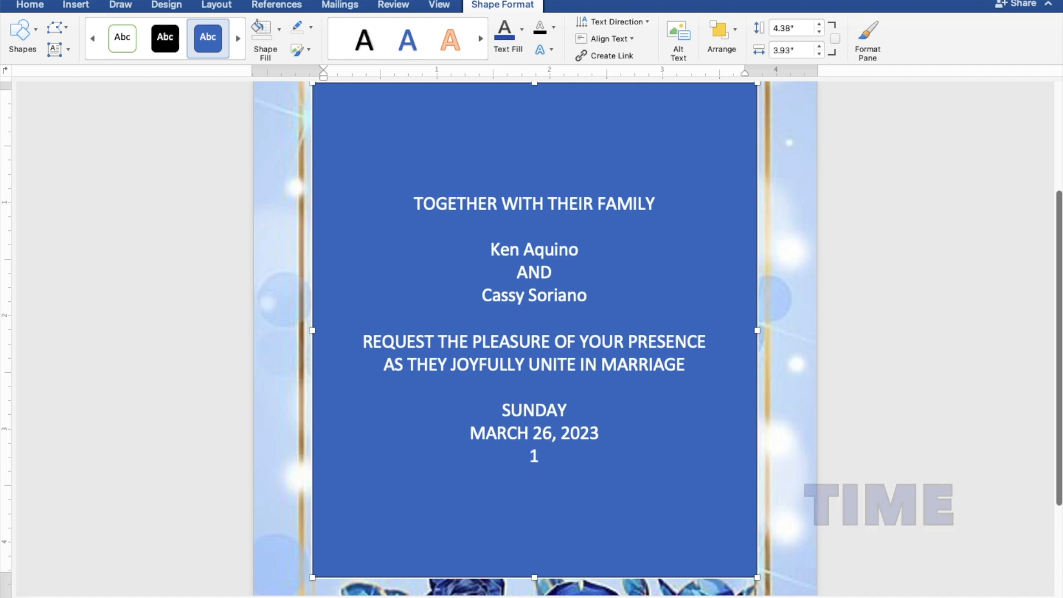
text(0:00)
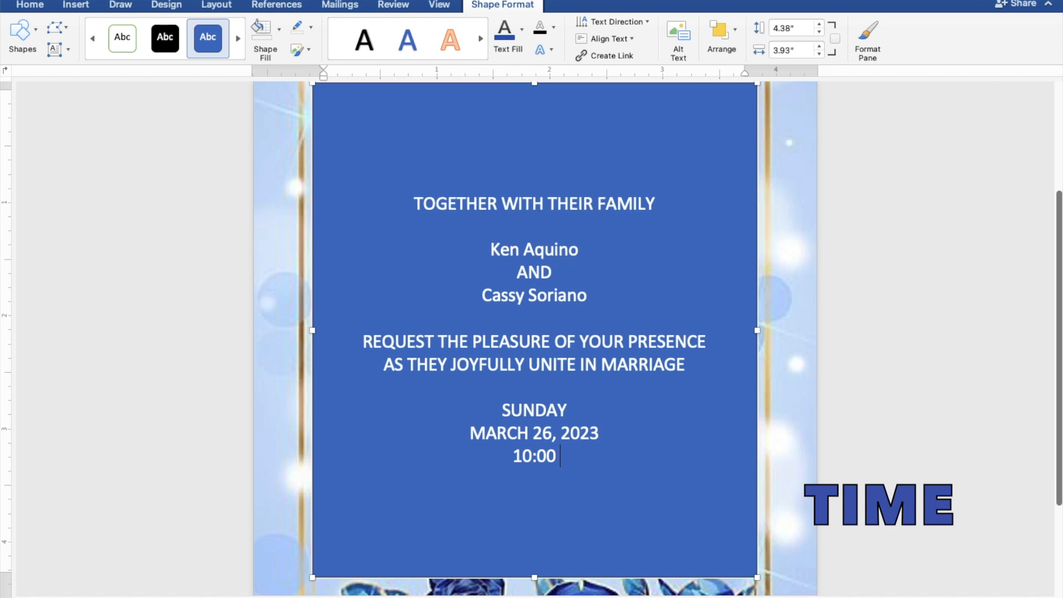
text( IN T)
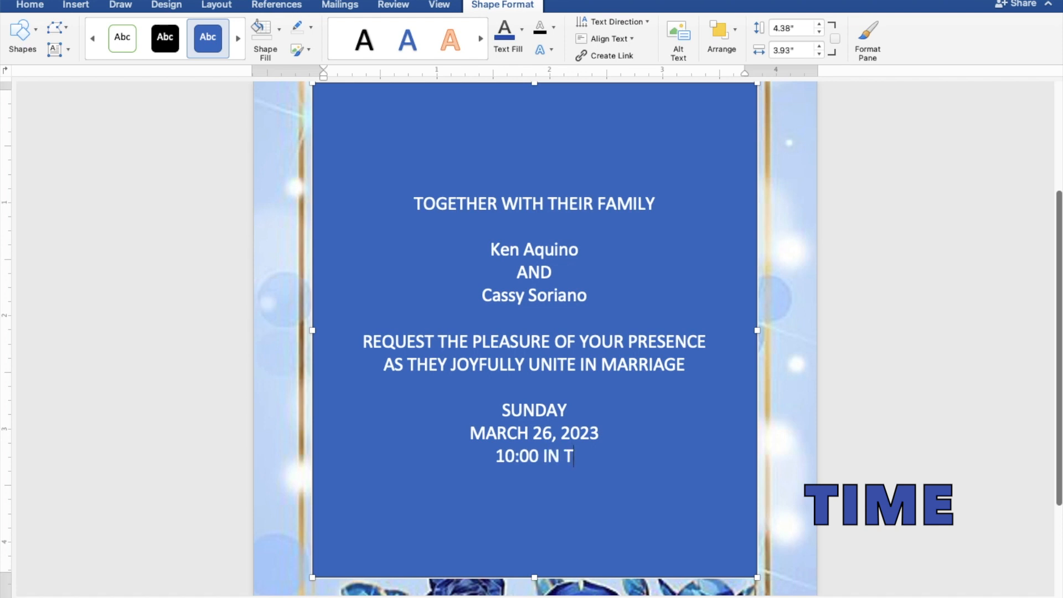
text(HE M)
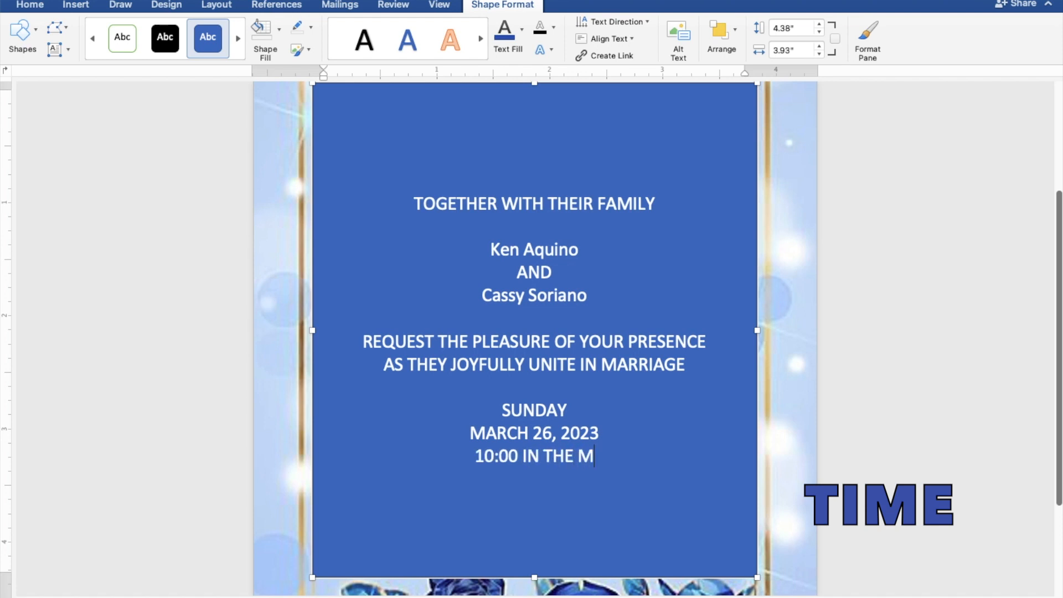
text(ORNING)
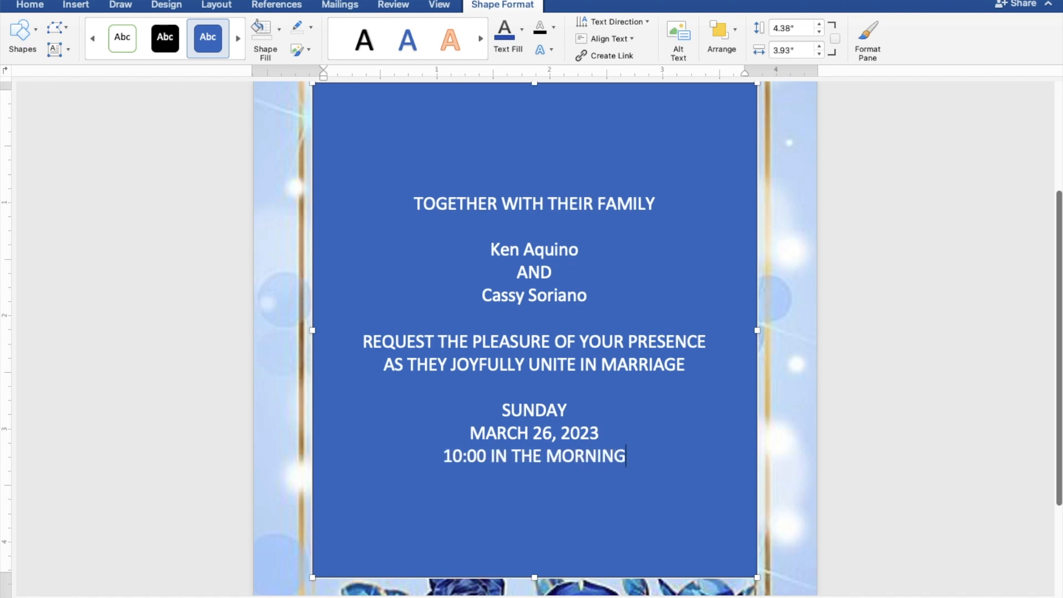
key(Return)
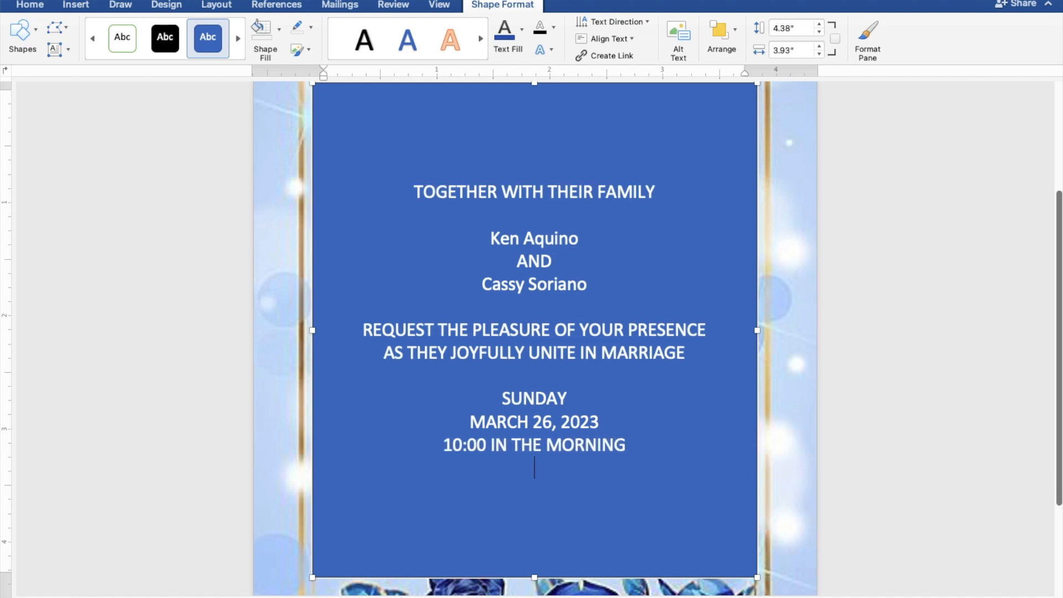
- Type the venue ST. THOMAS AQUINAS PARISH CHURCH, MANGALDAN, PANGASINAN, then begin 'Reception to follow'
text(ST.)
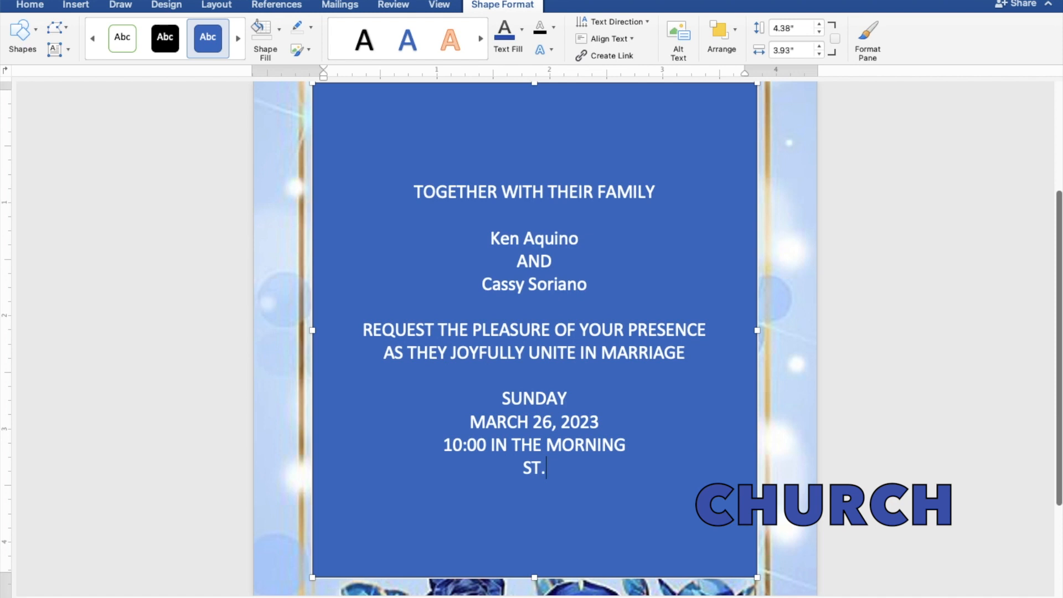
text( THO)
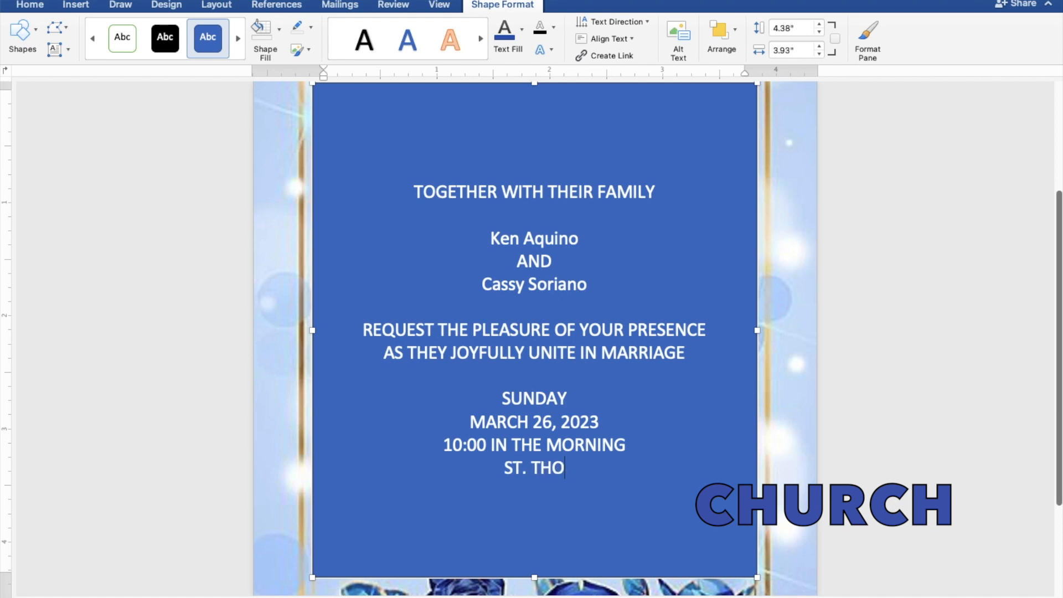
text(MAS AQUINAS)
text(PARISH C)
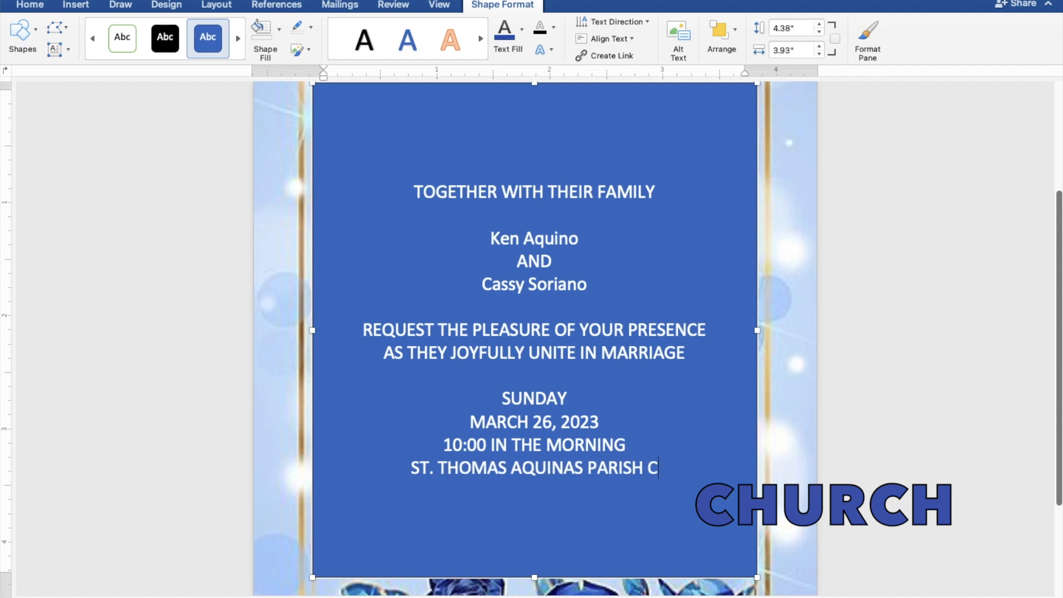
text(HURCH)
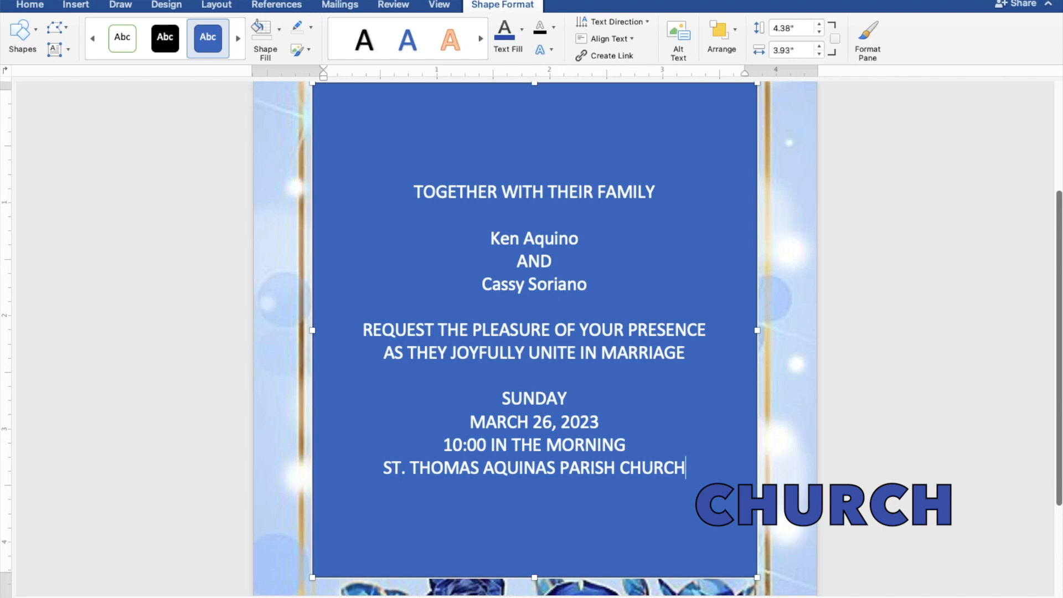
key(Return)
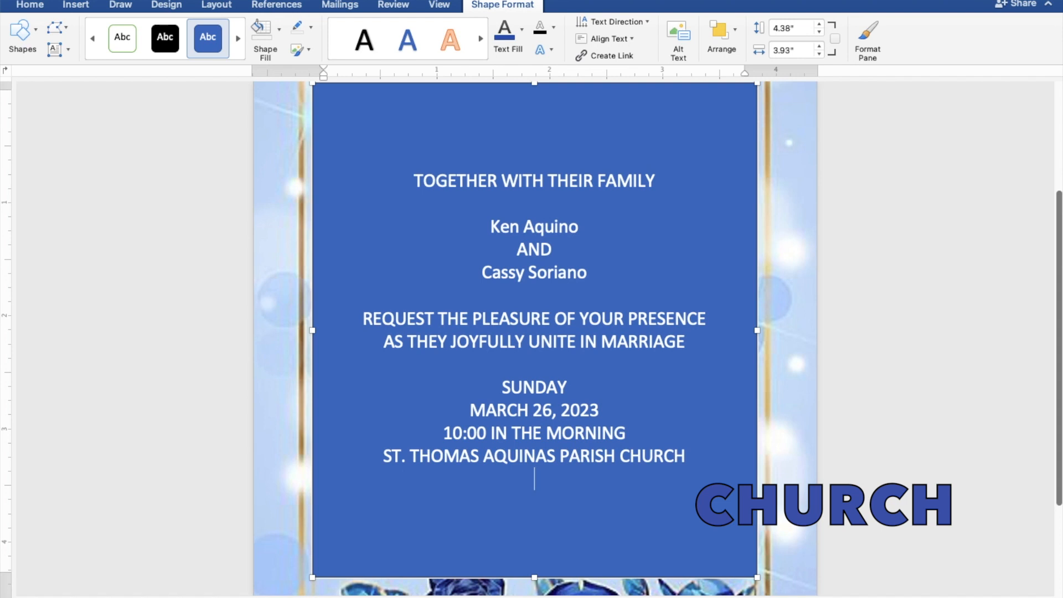
text(MANGALDA)
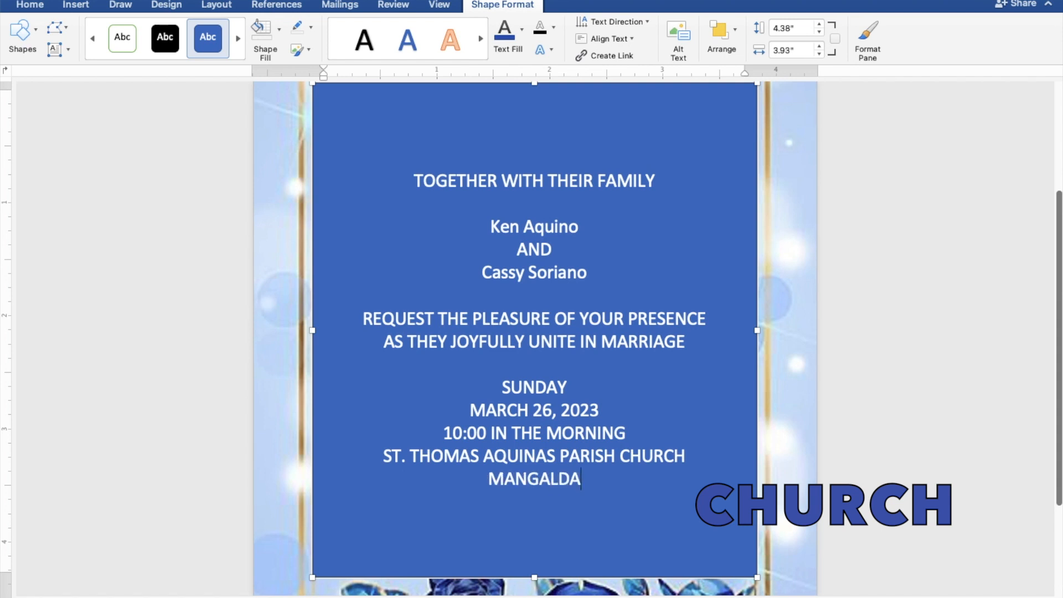
text(N,)
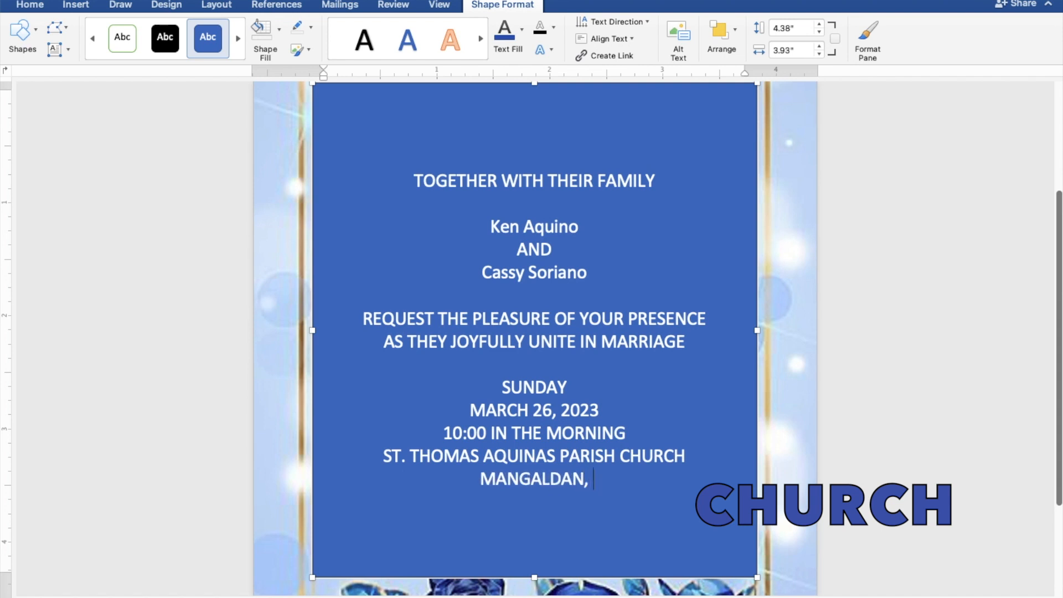
text( PAN)
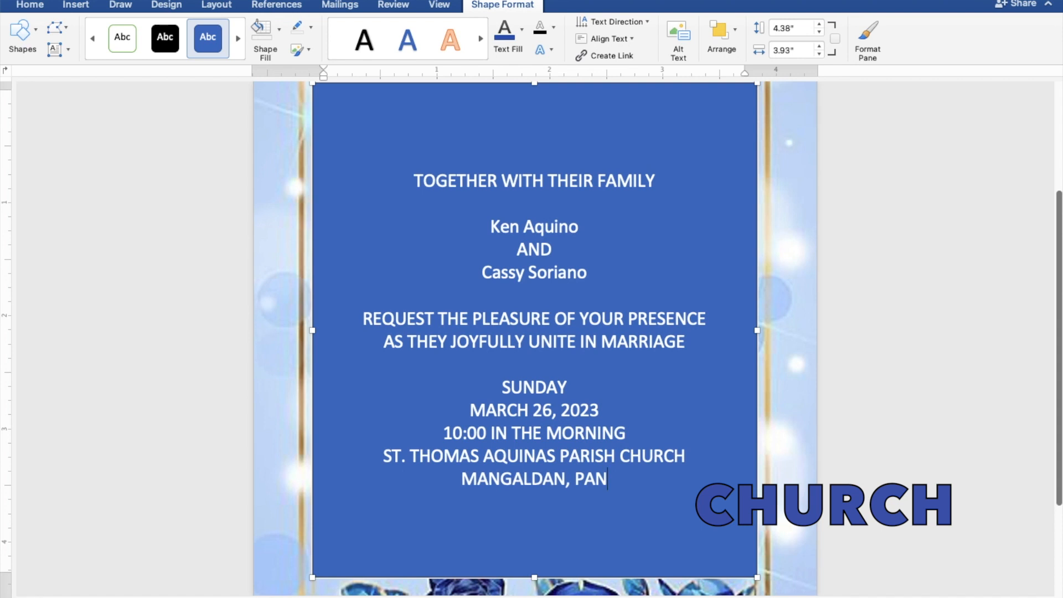
text(GASI)
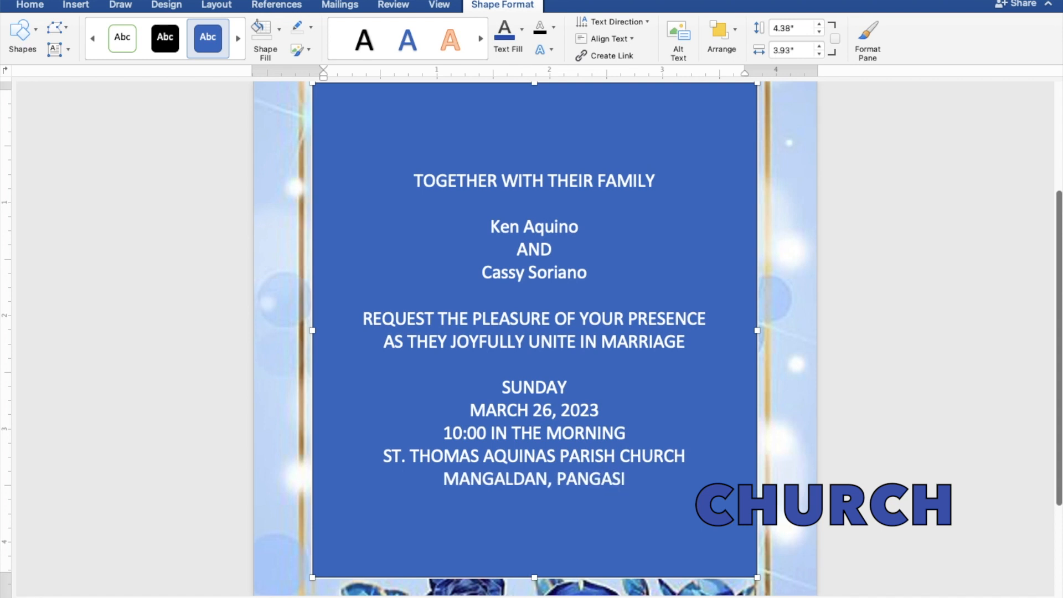
text(NAN)
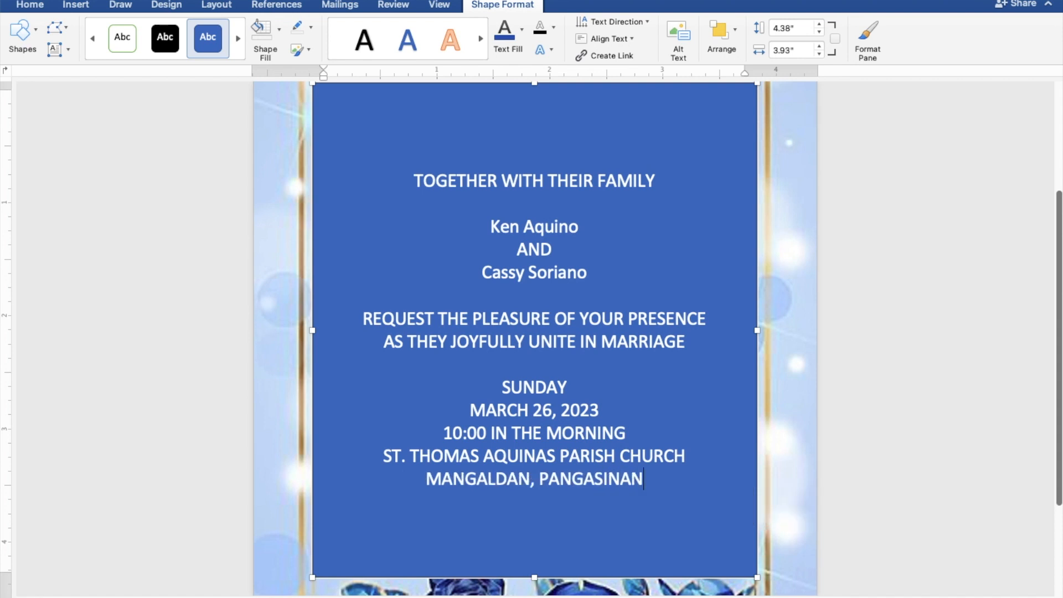
key(Return)
key(Return)
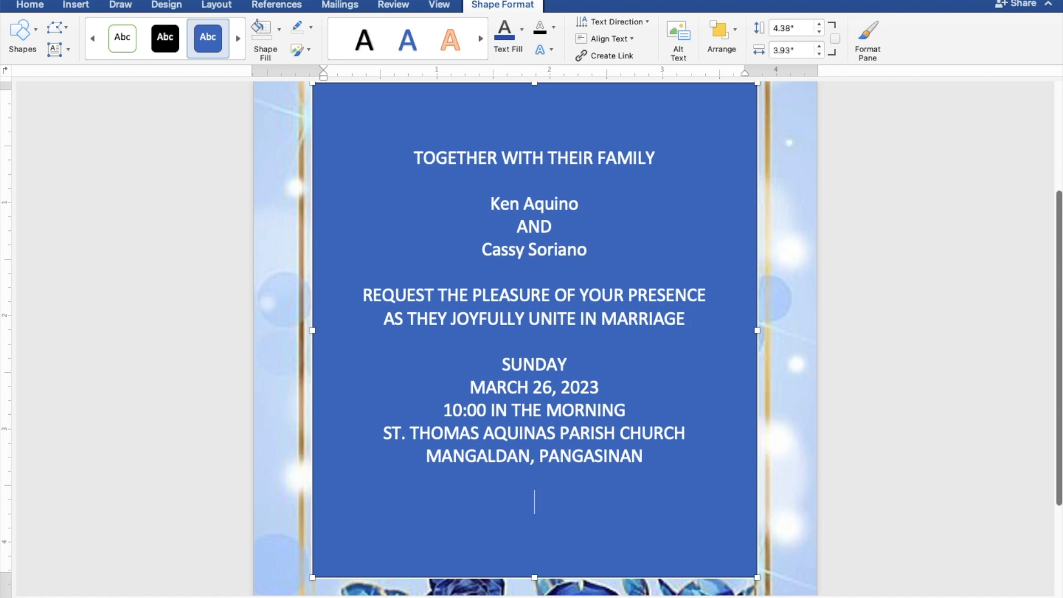
text(re)
text(ece)
text(pti)
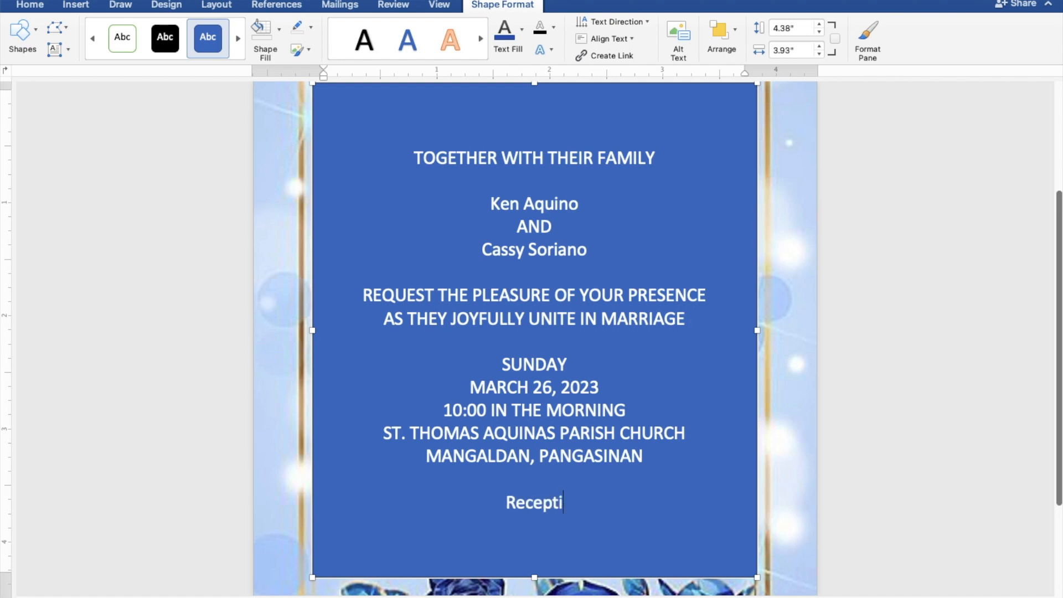
text(on t)
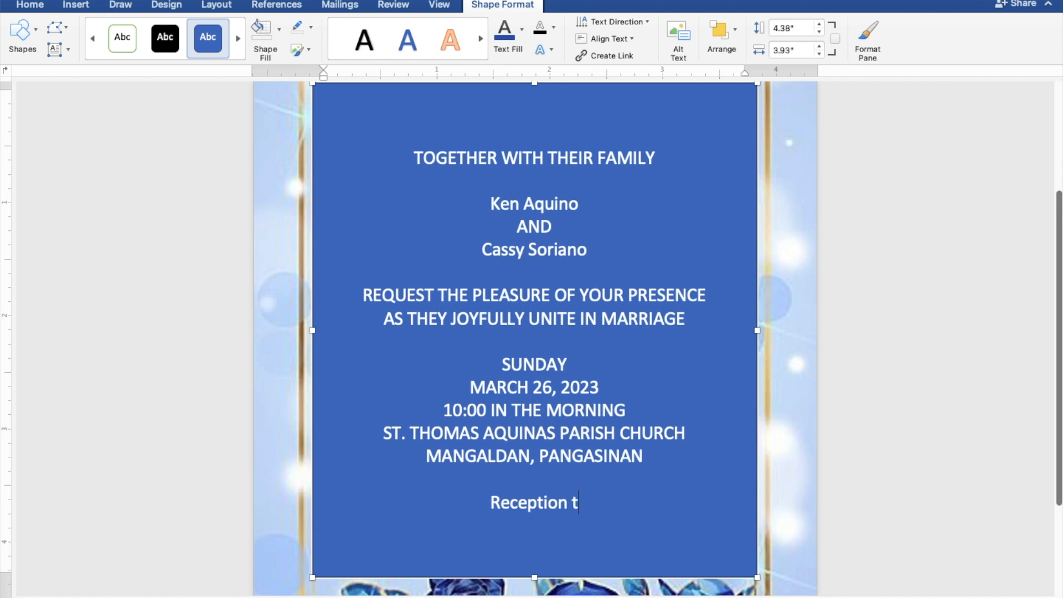
text(o f)
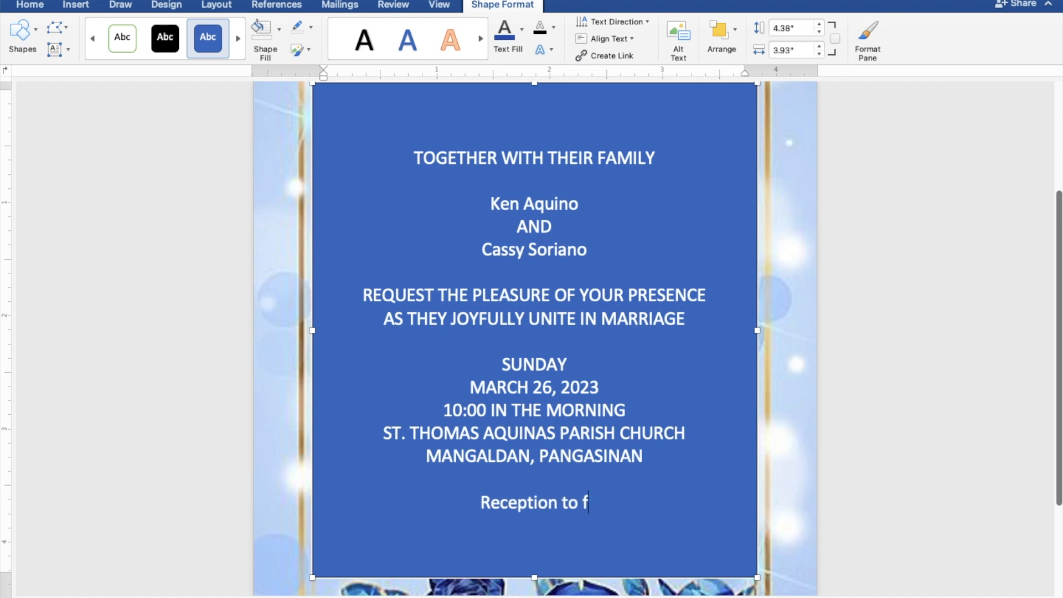
text(ollow)
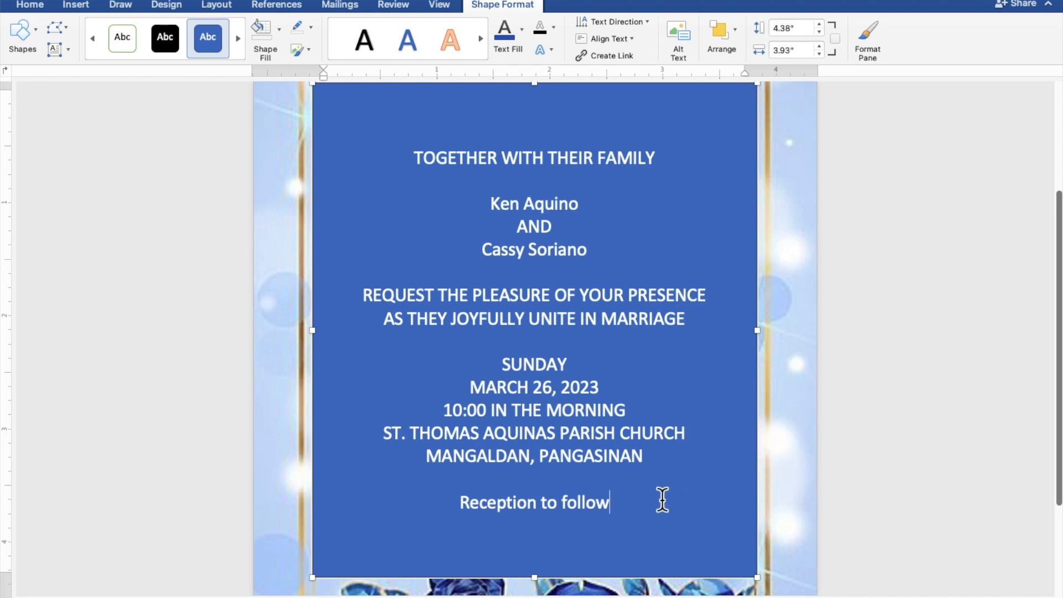
- Give the text box No Fill and No Outline, and colour all the invitation text grey
drag(623, 503, 413, 164)
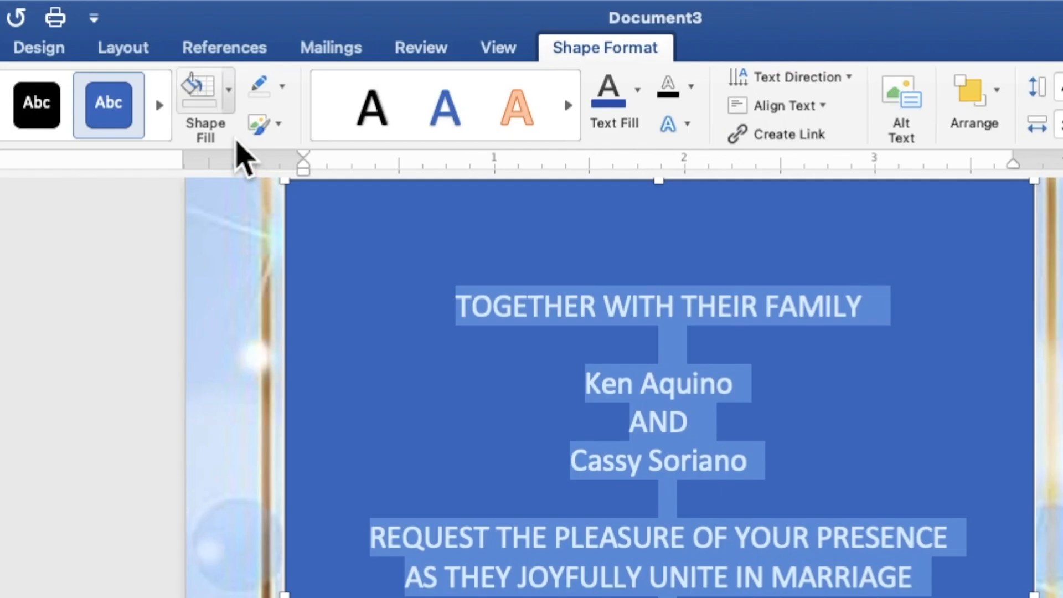
click(228, 104)
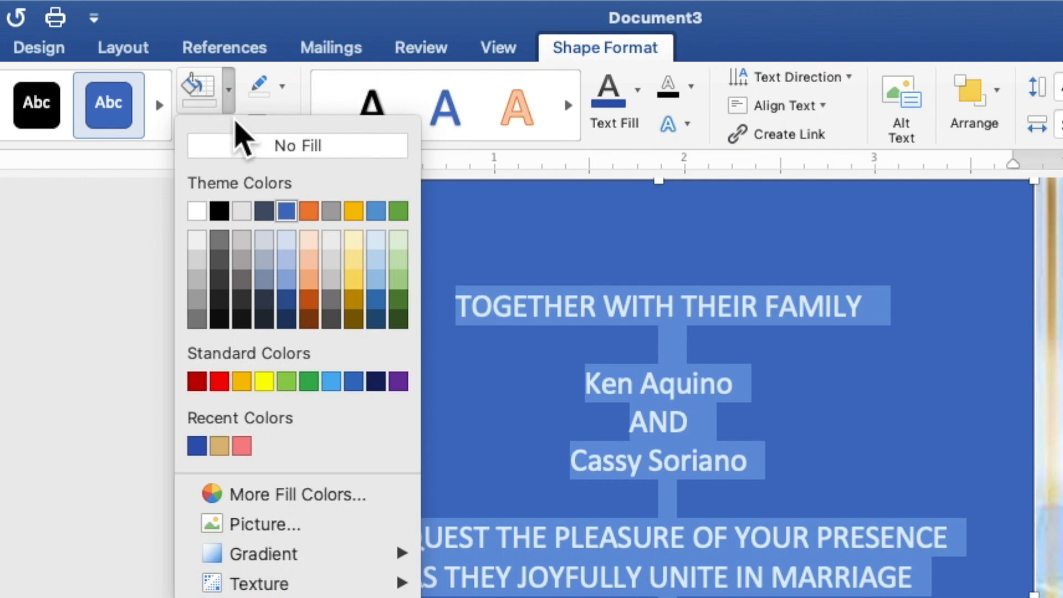
click(247, 147)
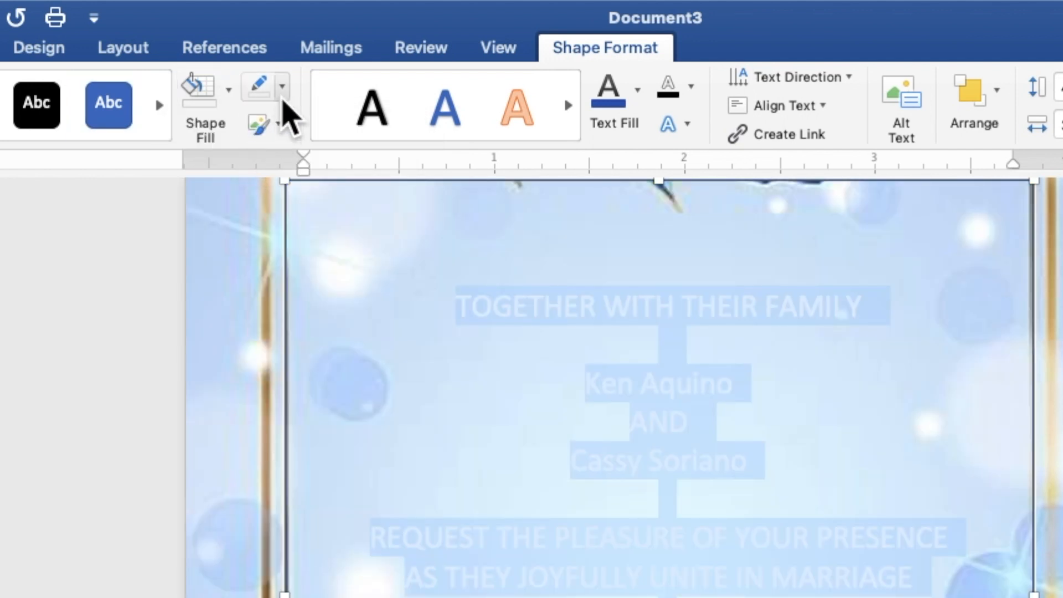
click(283, 94)
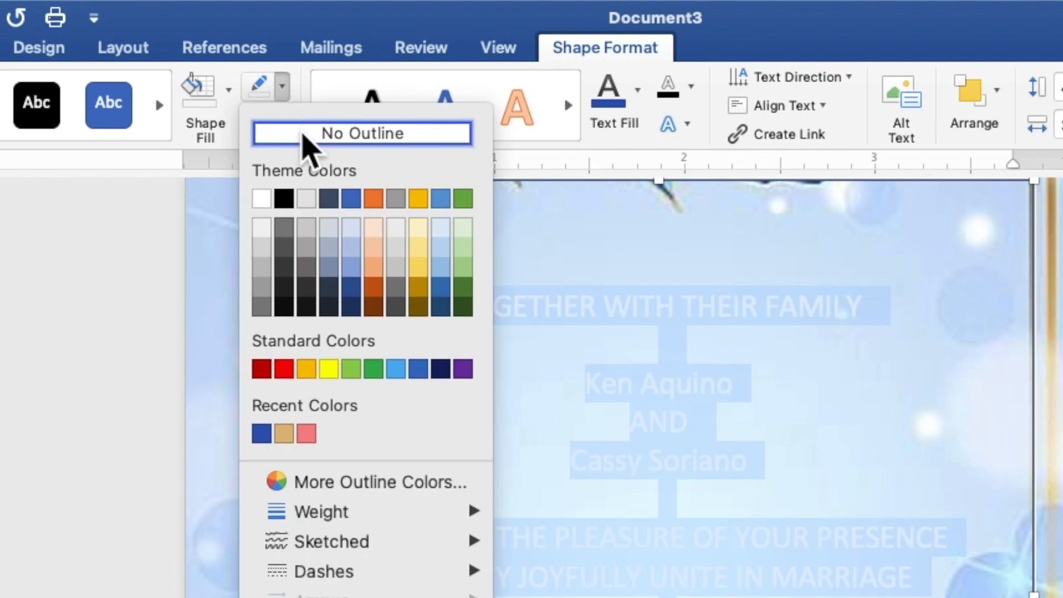
click(302, 135)
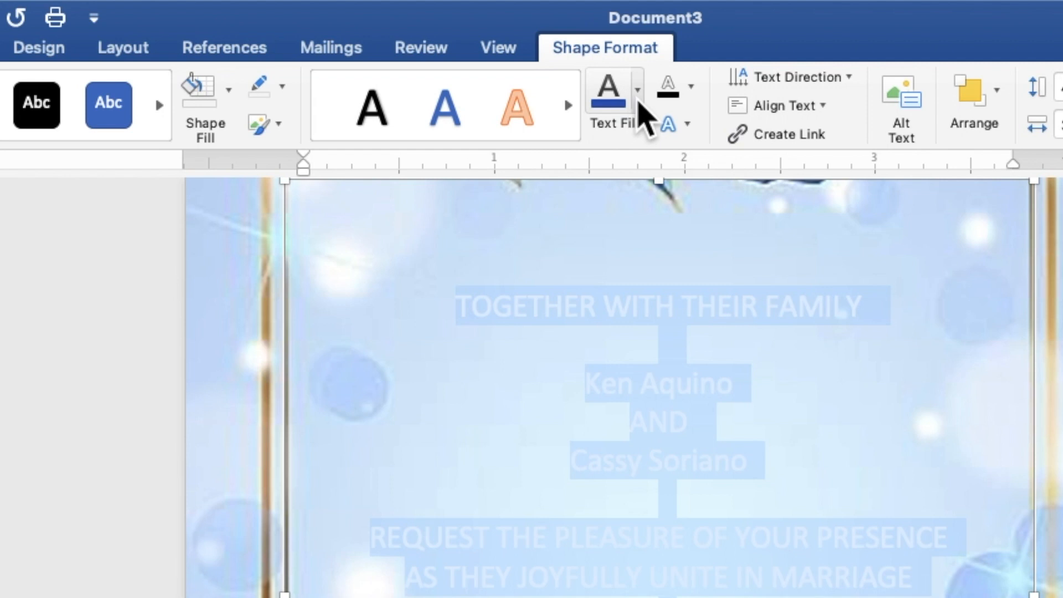
click(638, 95)
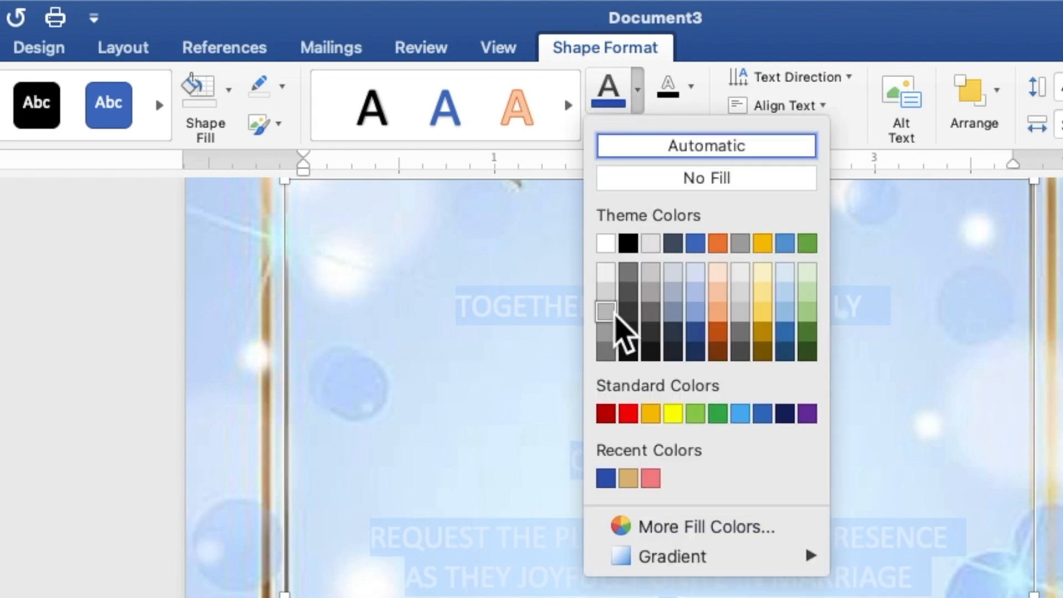
click(605, 351)
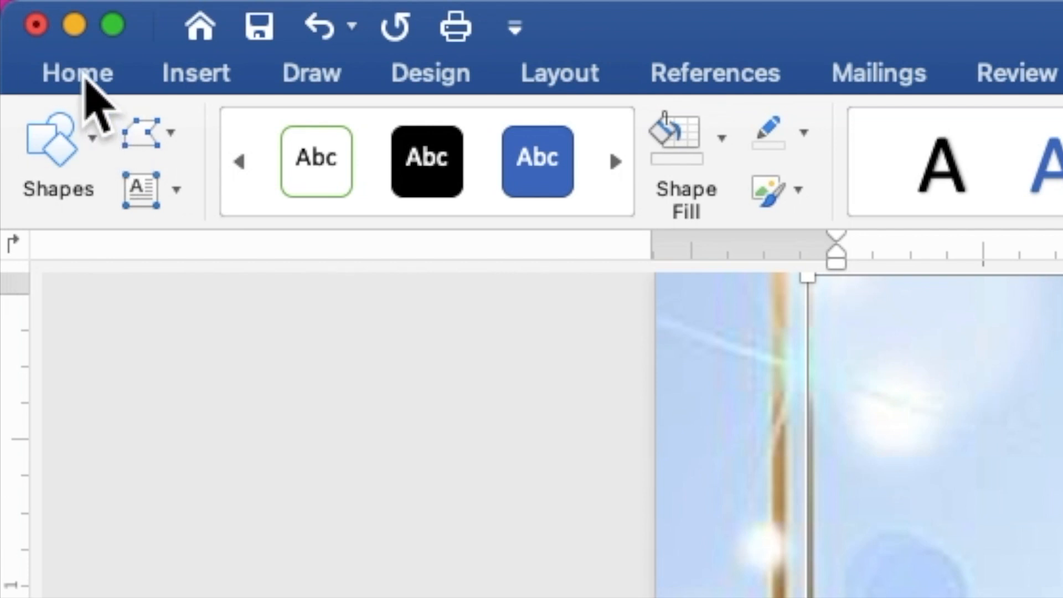
- Set the invitation text to Times New Roman at 9 pt
click(88, 88)
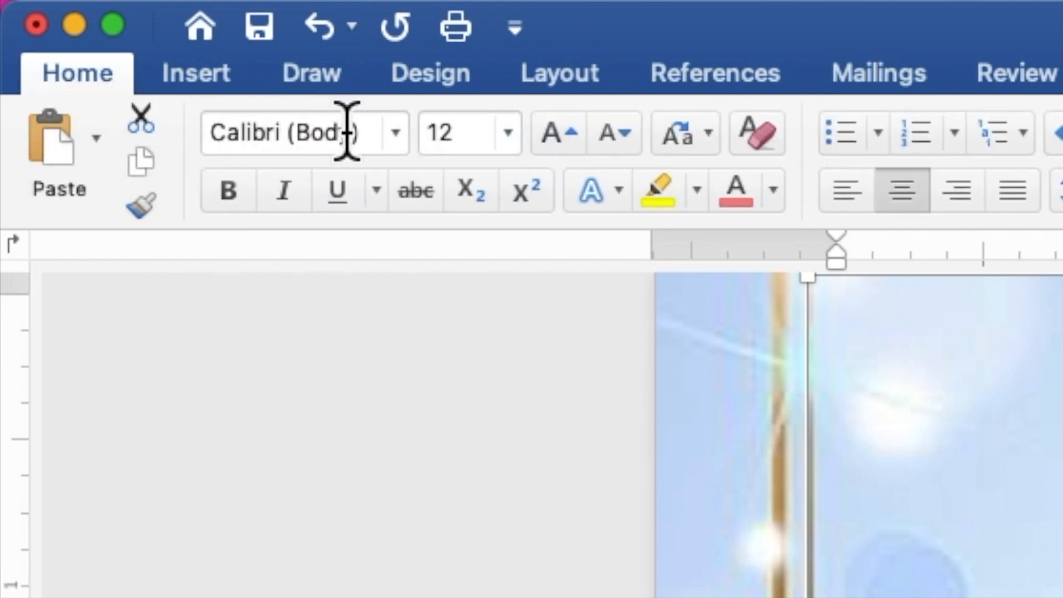
click(399, 143)
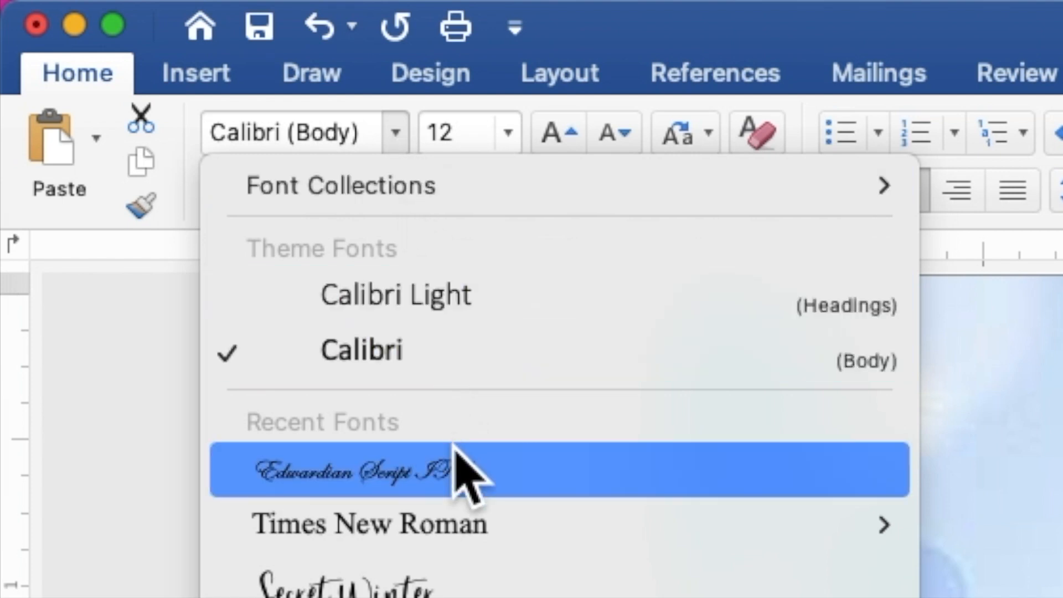
mouse_move(456, 509)
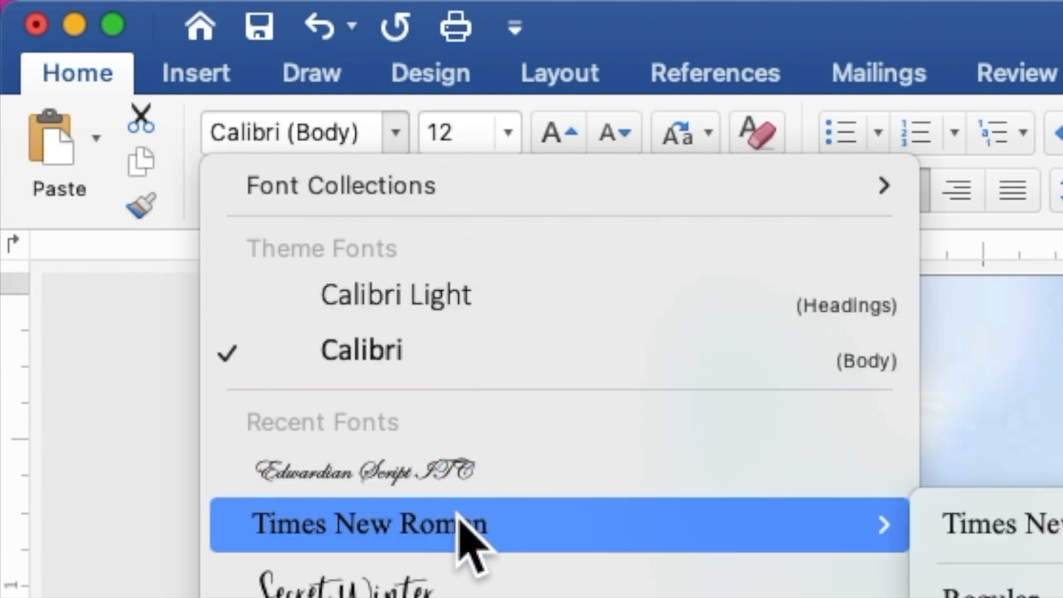
click(458, 515)
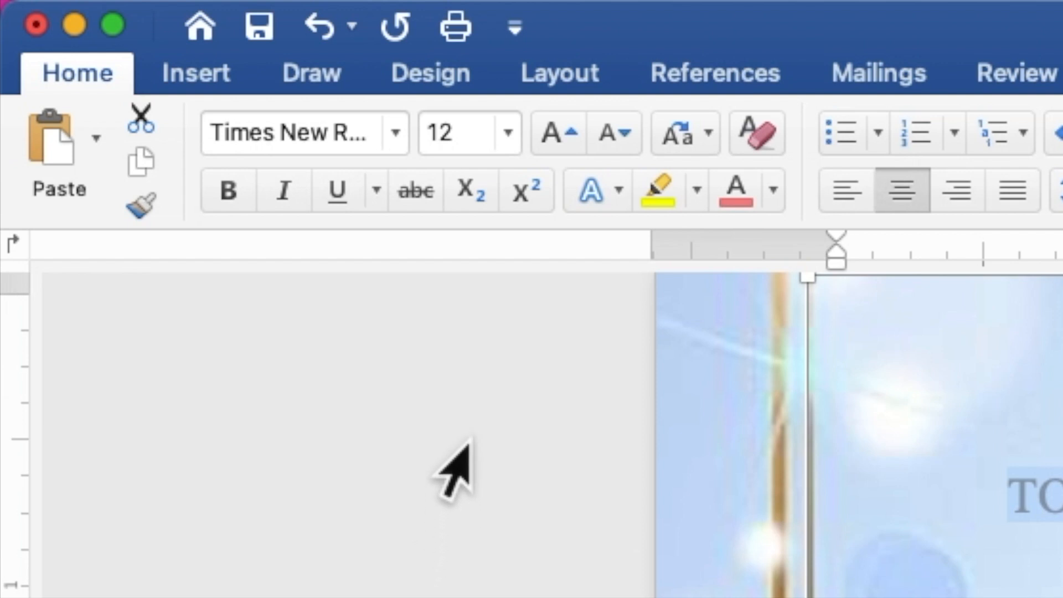
drag(455, 132, 421, 128)
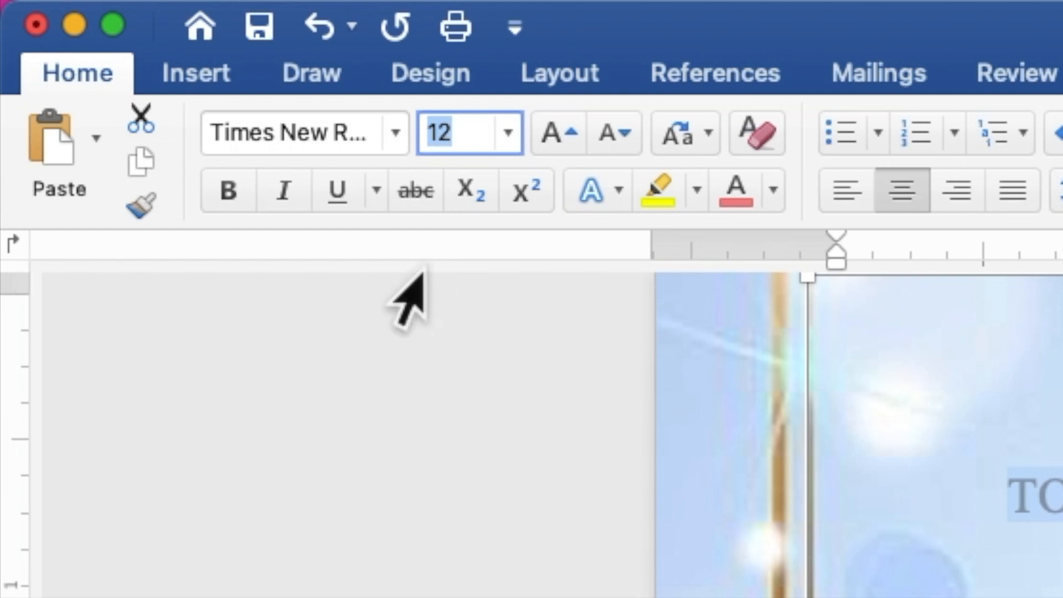
text(9)
key(Return)
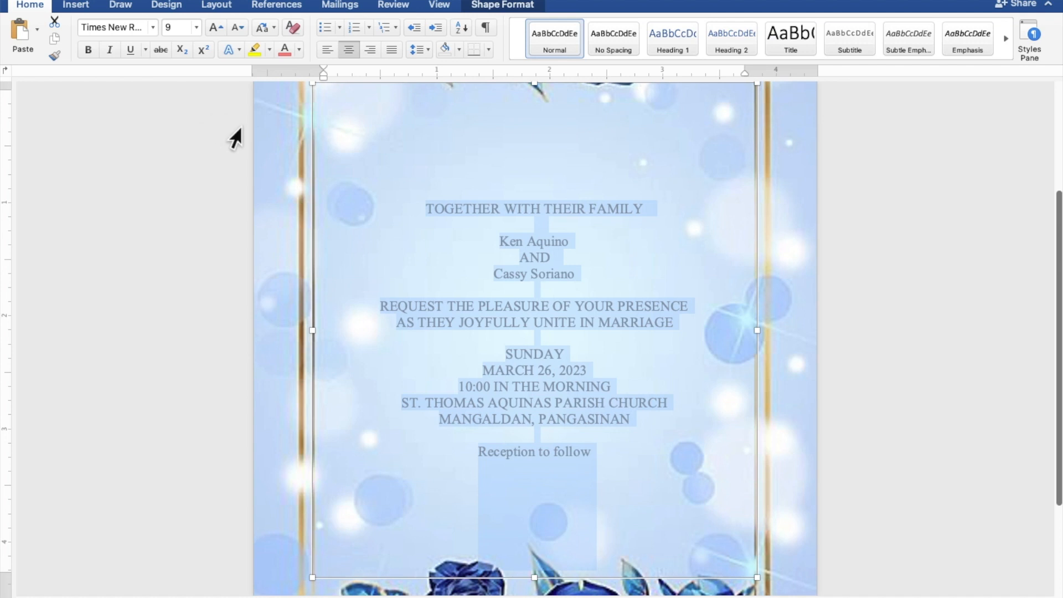
- Select both names and 'Reception to follow' and apply Edwardian Script ITC
click(545, 237)
drag(570, 242, 507, 242)
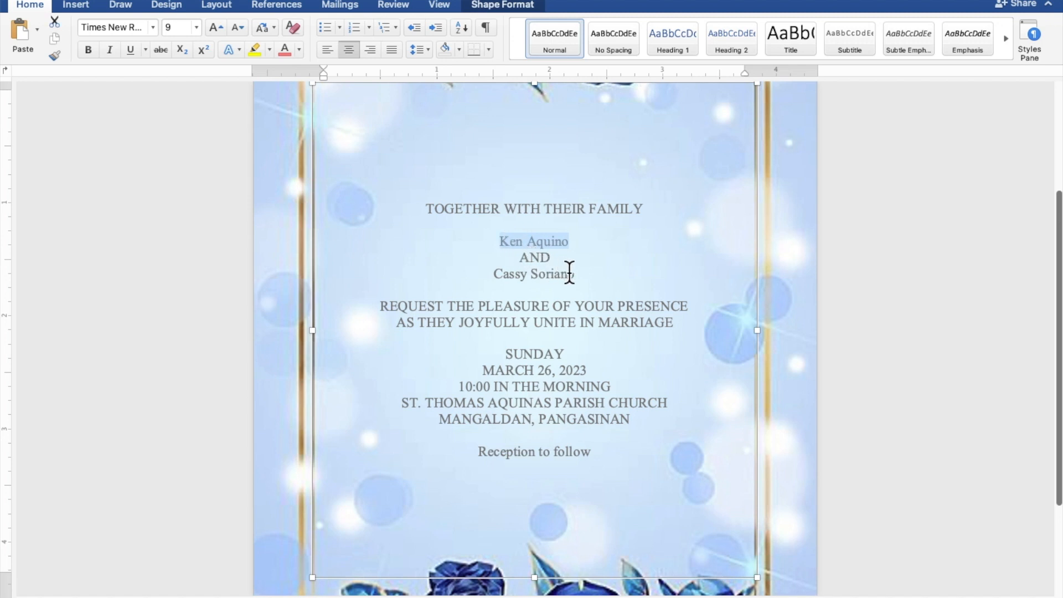
drag(574, 272, 507, 272)
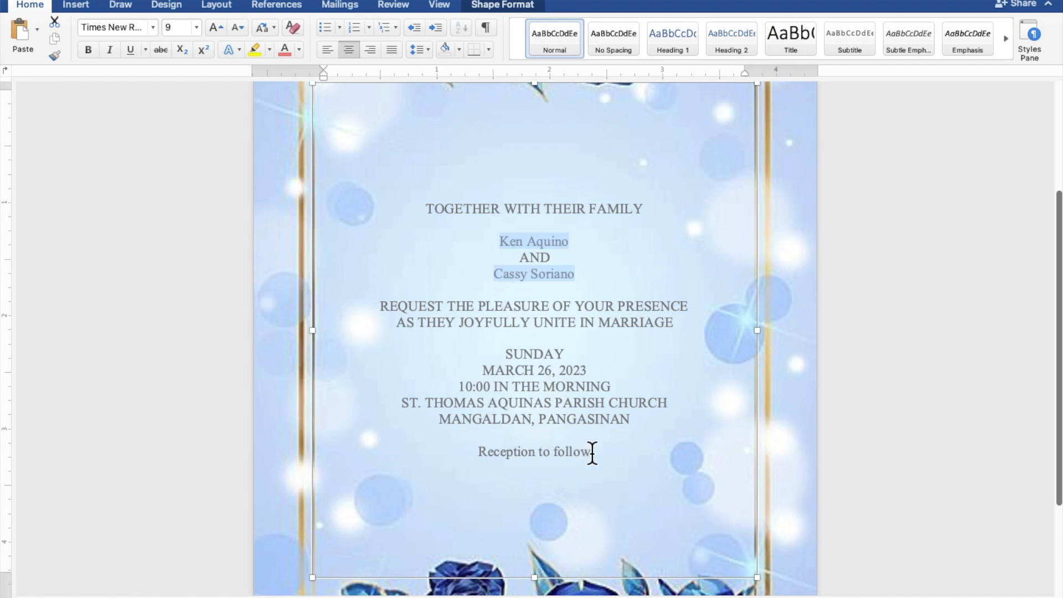
drag(594, 453, 501, 450)
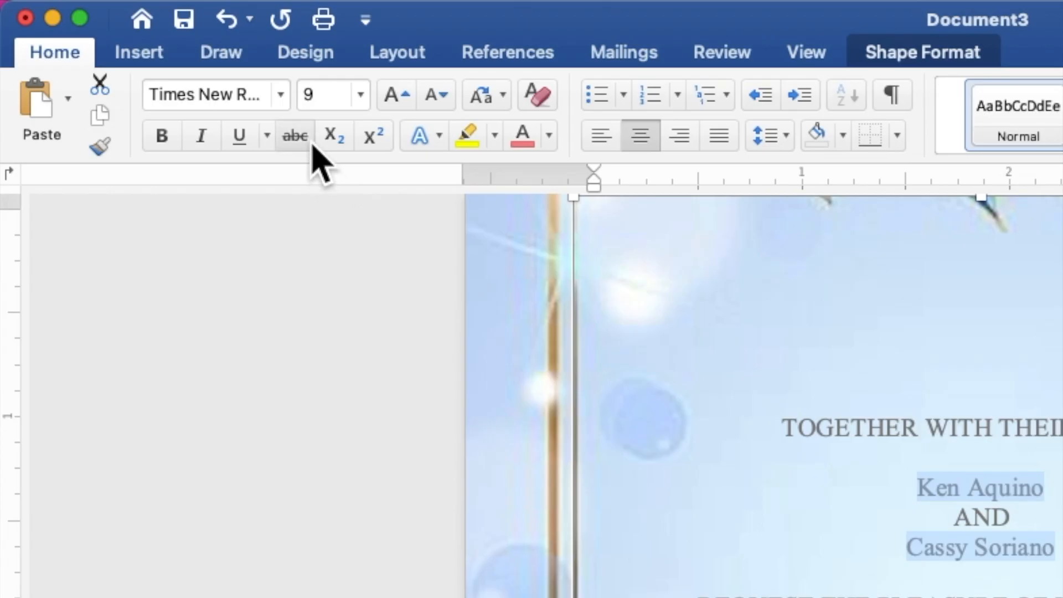
click(282, 95)
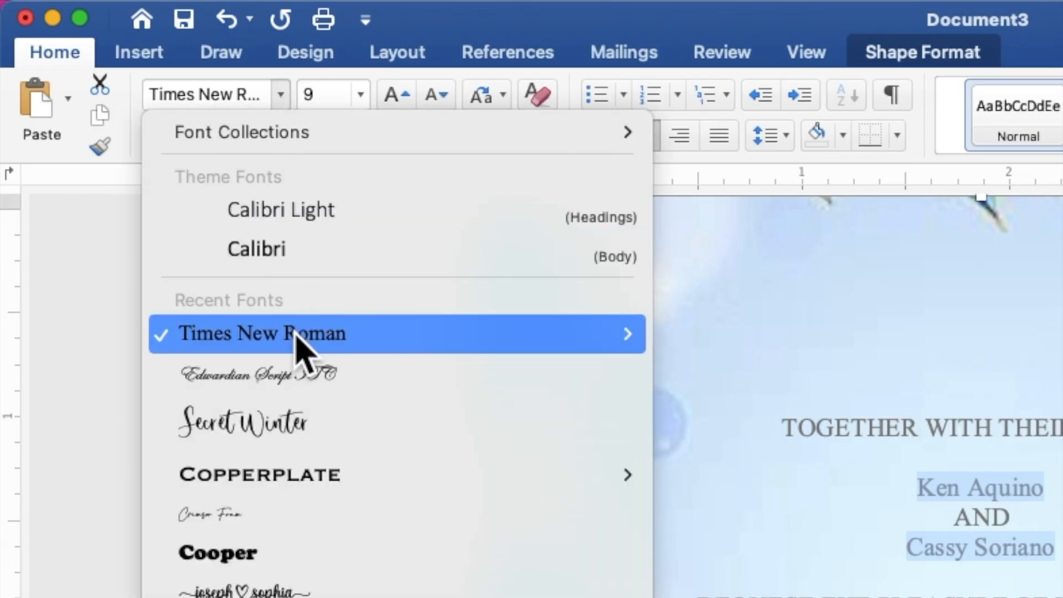
click(304, 382)
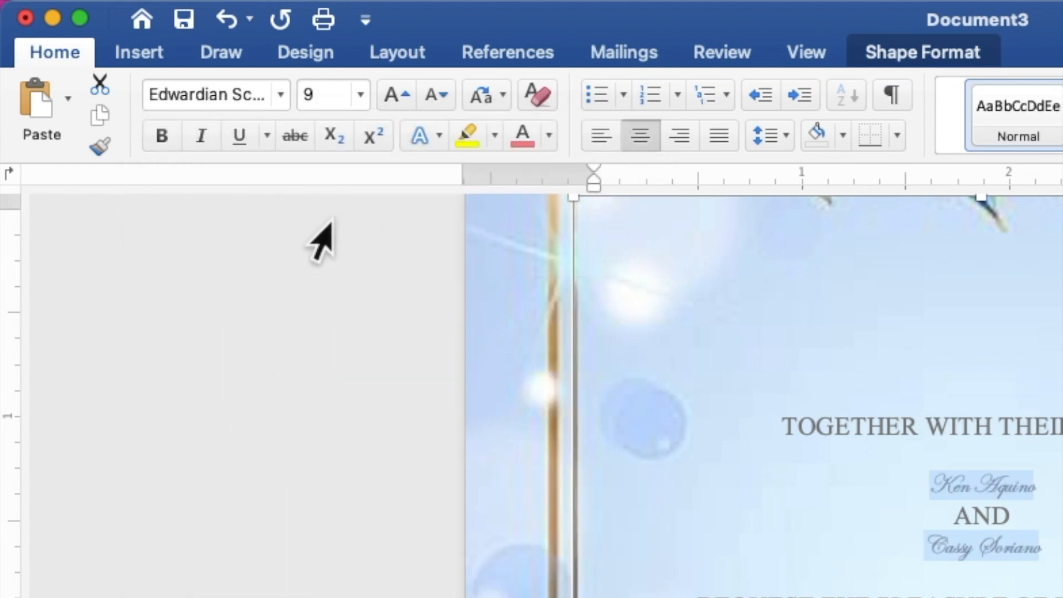
- Make those selected lines 20 pt and dark blue
click(320, 94)
drag(319, 94, 303, 94)
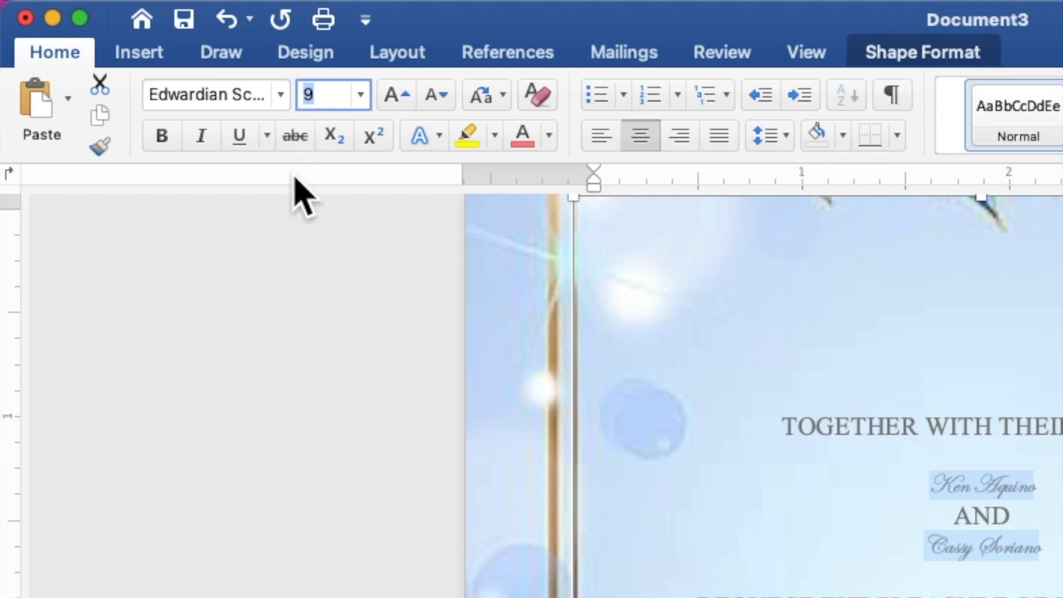
text(20)
key(Return)
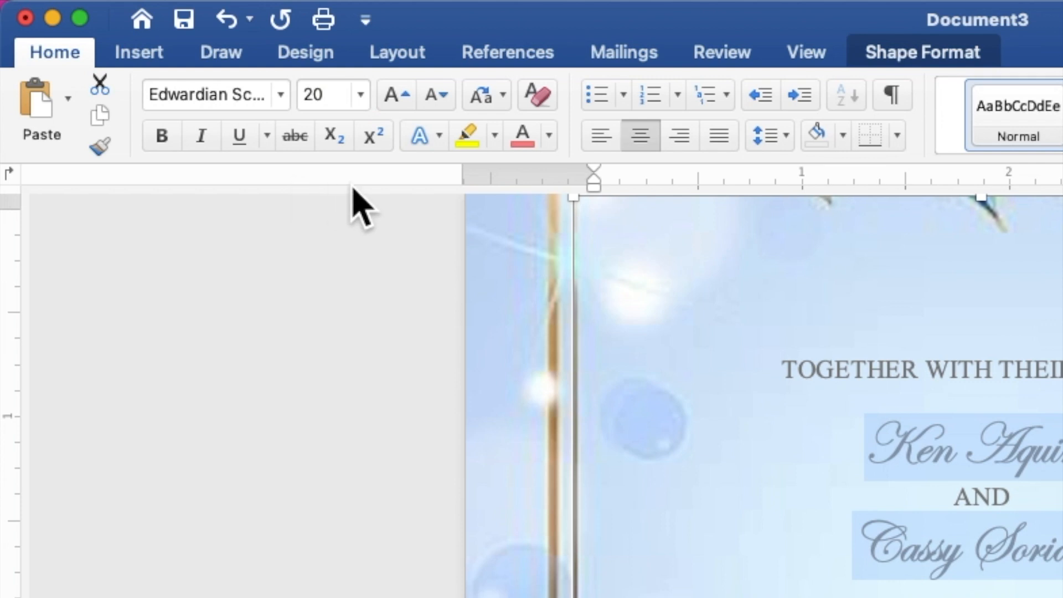
click(548, 135)
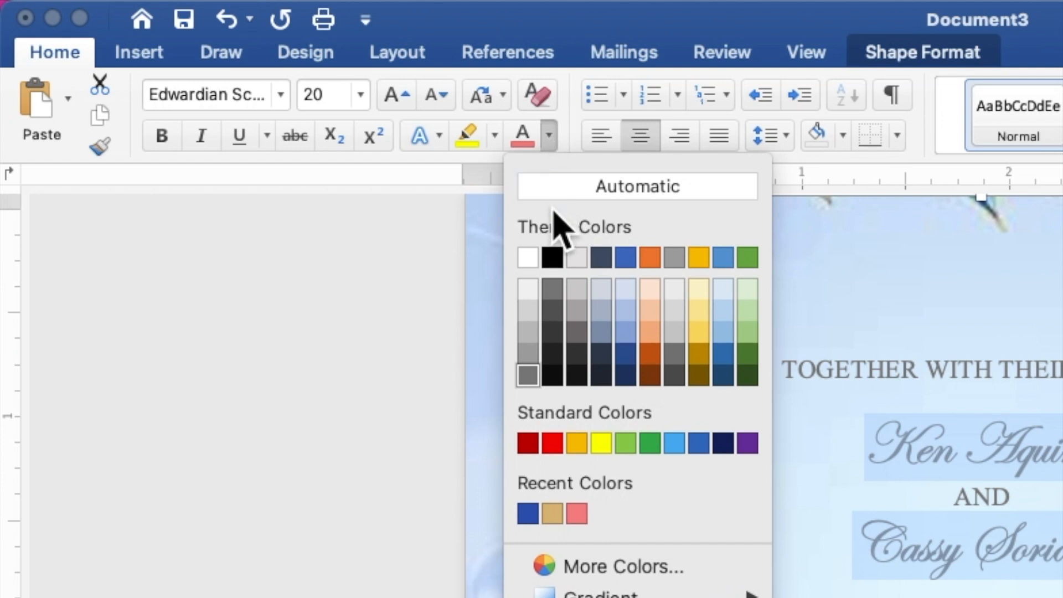
click(528, 513)
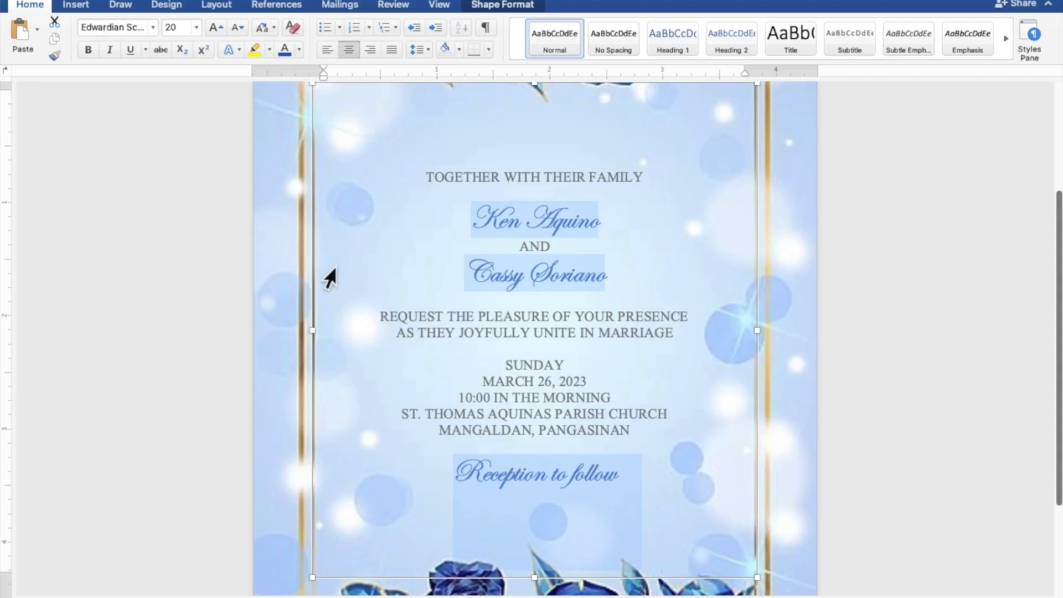
- Select the bride's and groom's names and enlarge them to 35 pt
click(615, 275)
drag(614, 275, 494, 278)
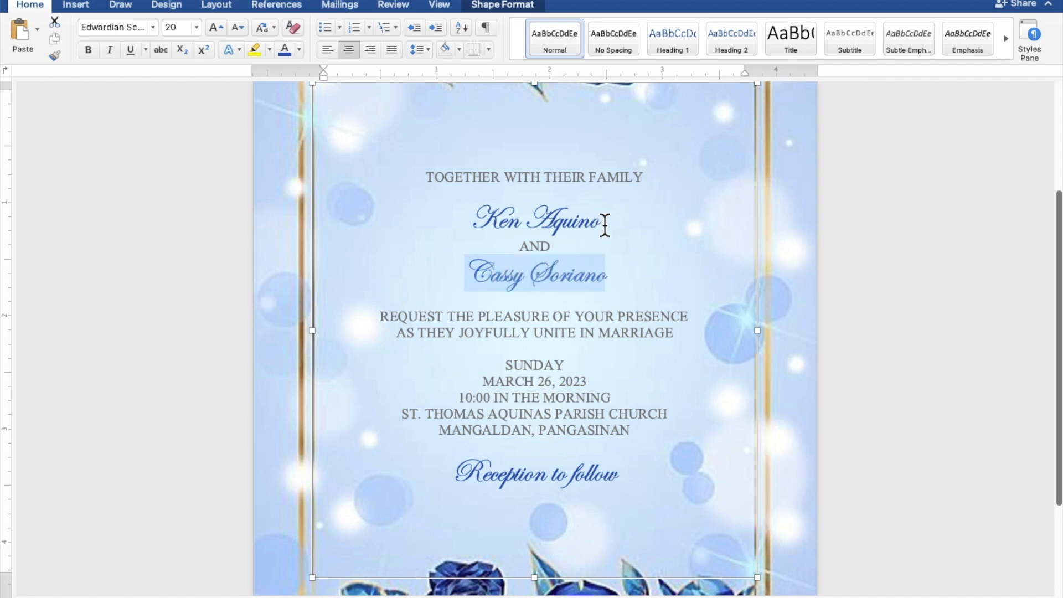
drag(605, 224, 501, 224)
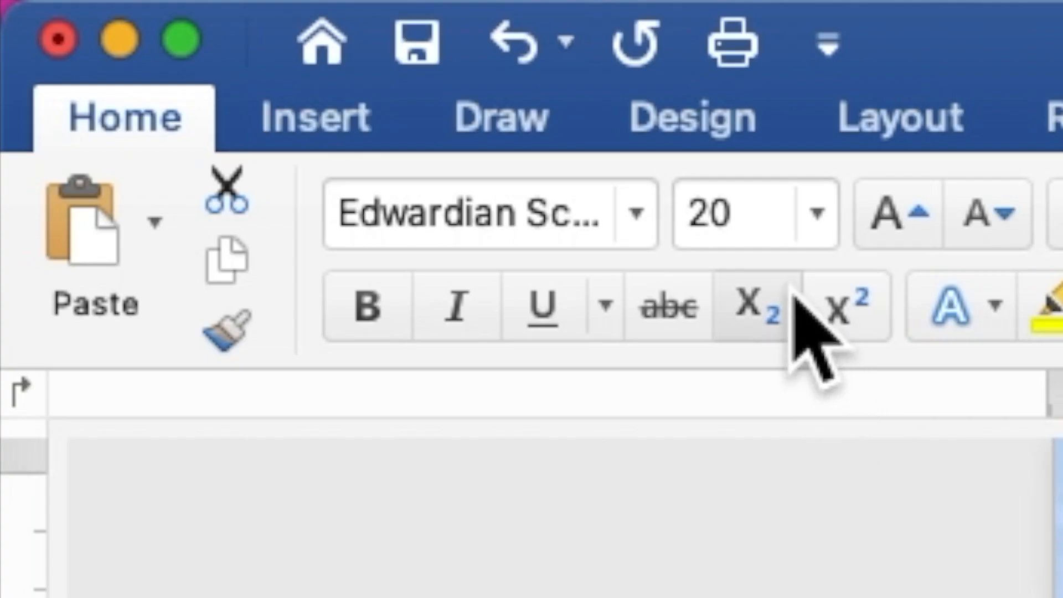
click(182, 27)
drag(757, 211, 690, 210)
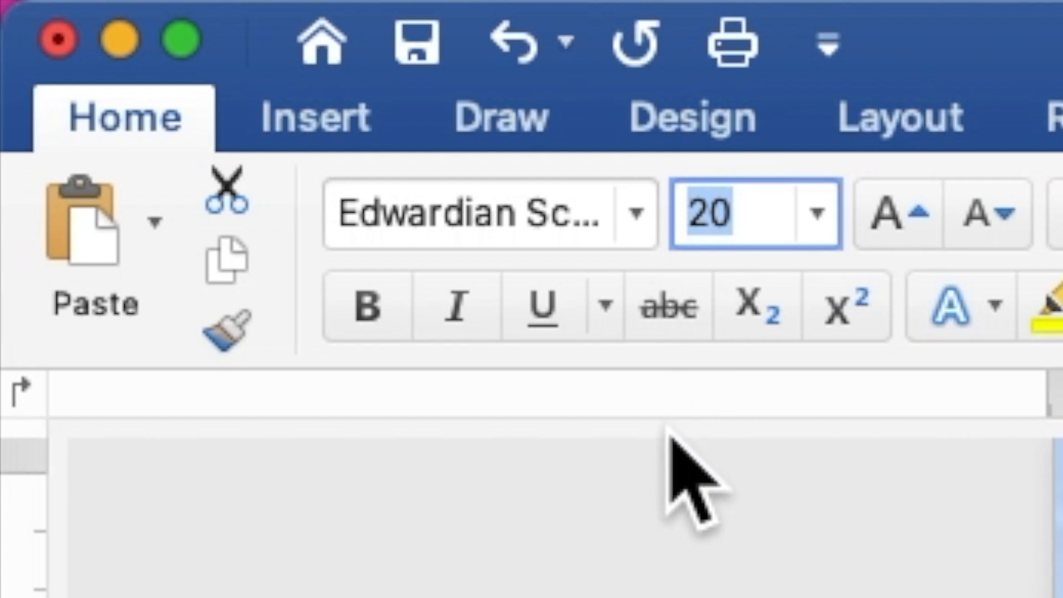
text(35)
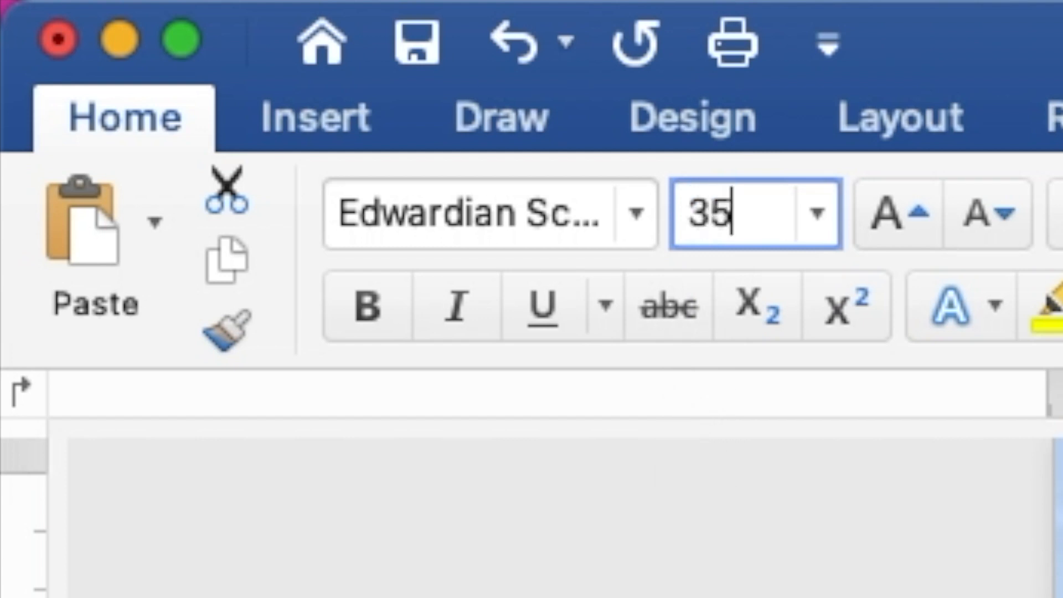
key(Return)
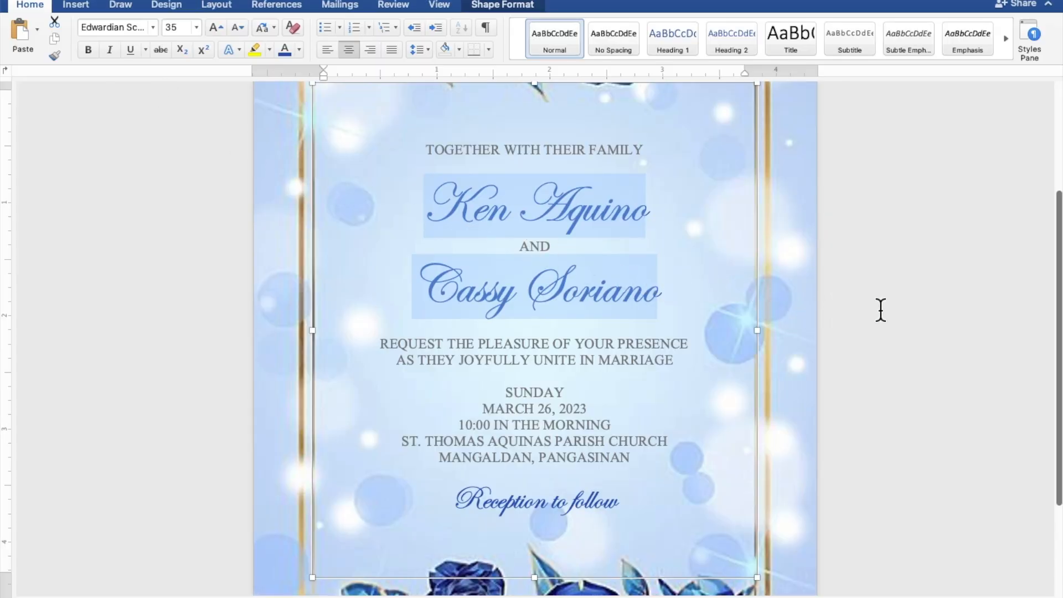
- Insert blank lines below the top line, after the bride's name, before 'Reception to follow' and before SUNDAY
scroll(880, 310, down, 5)
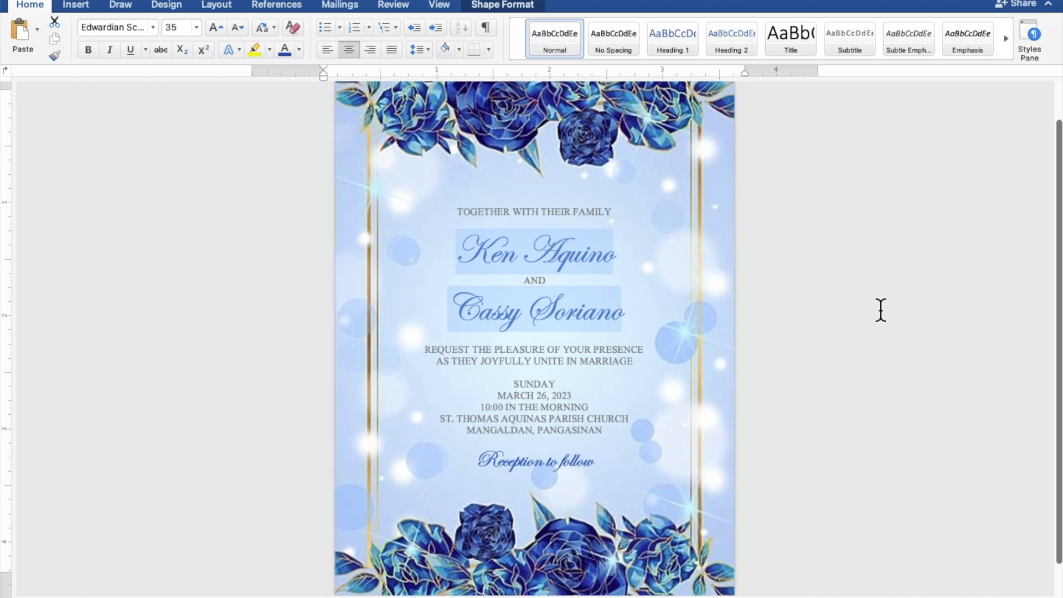
scroll(881, 310, down, 1)
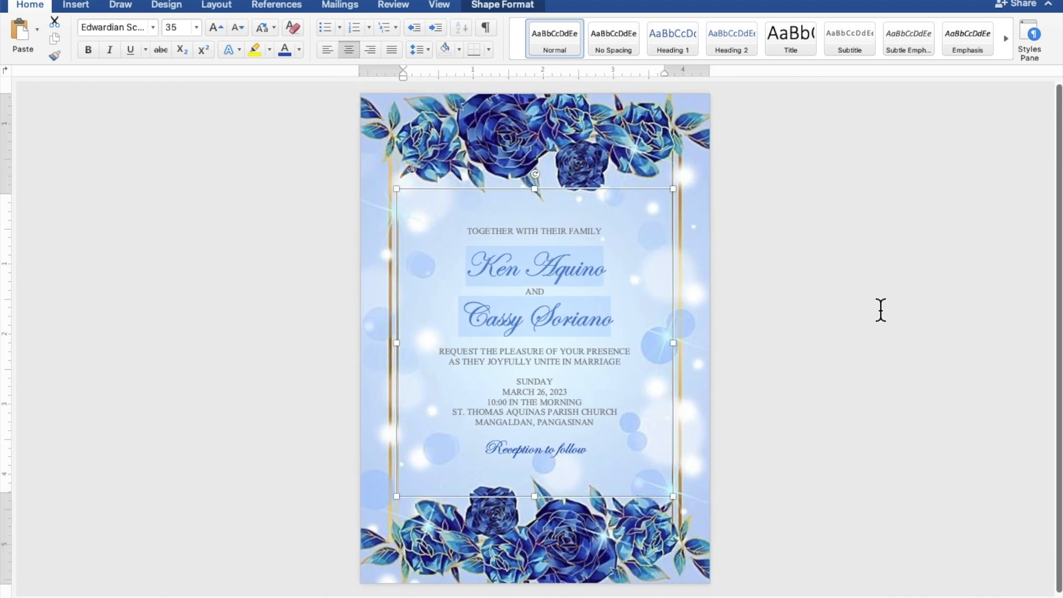
click(594, 241)
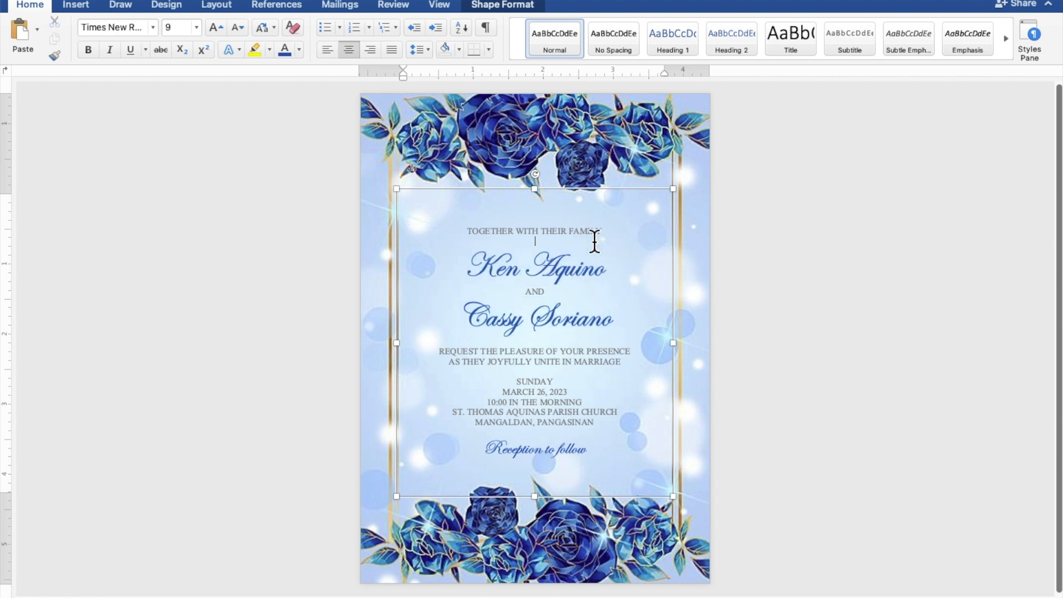
key(Return)
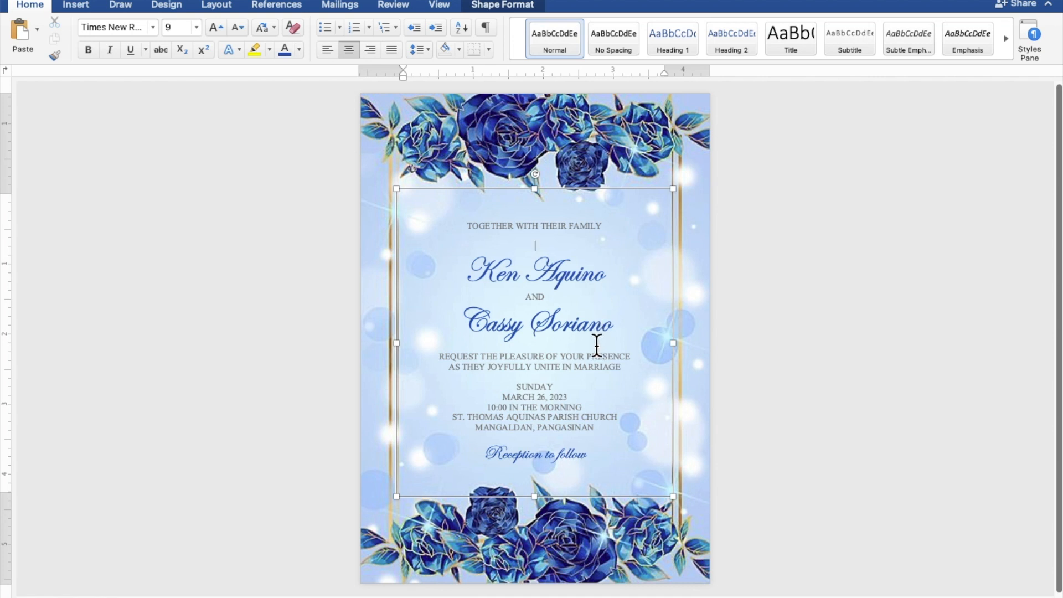
key(Return)
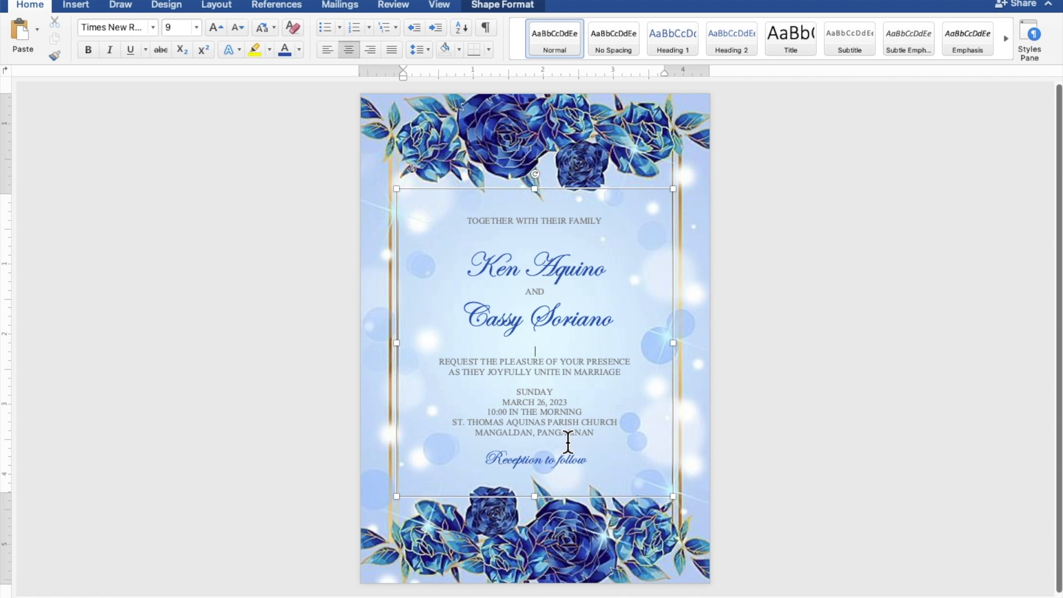
key(Return)
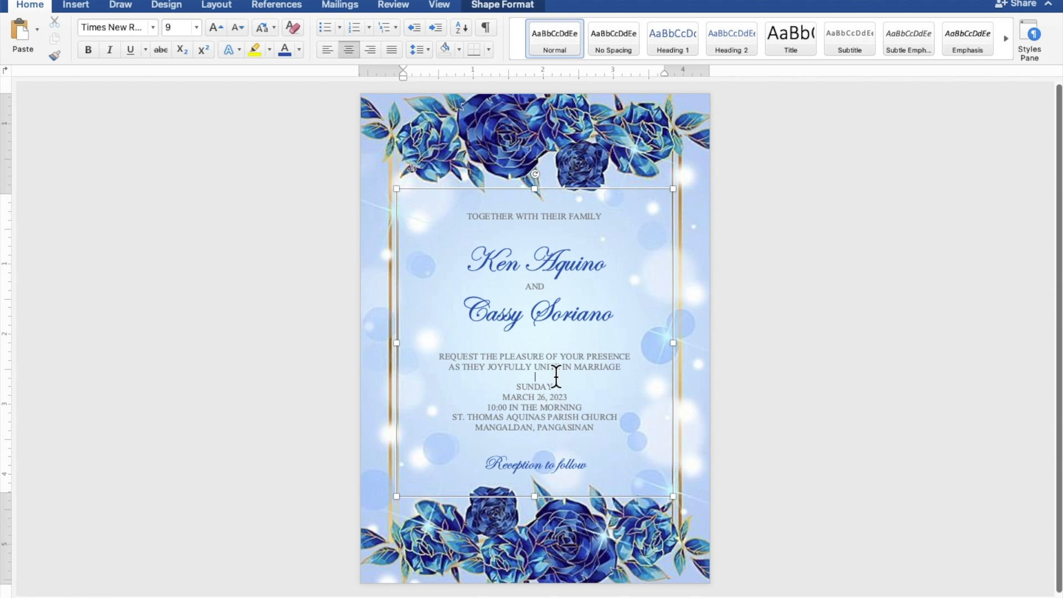
key(Return)
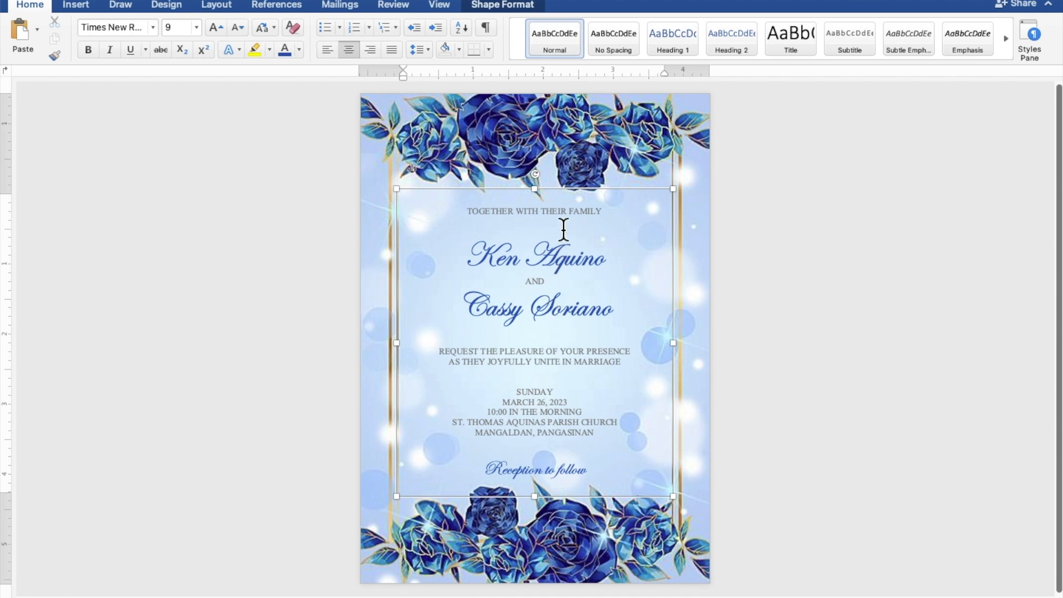
- Nudge the text box slightly upward on the page
click(567, 187)
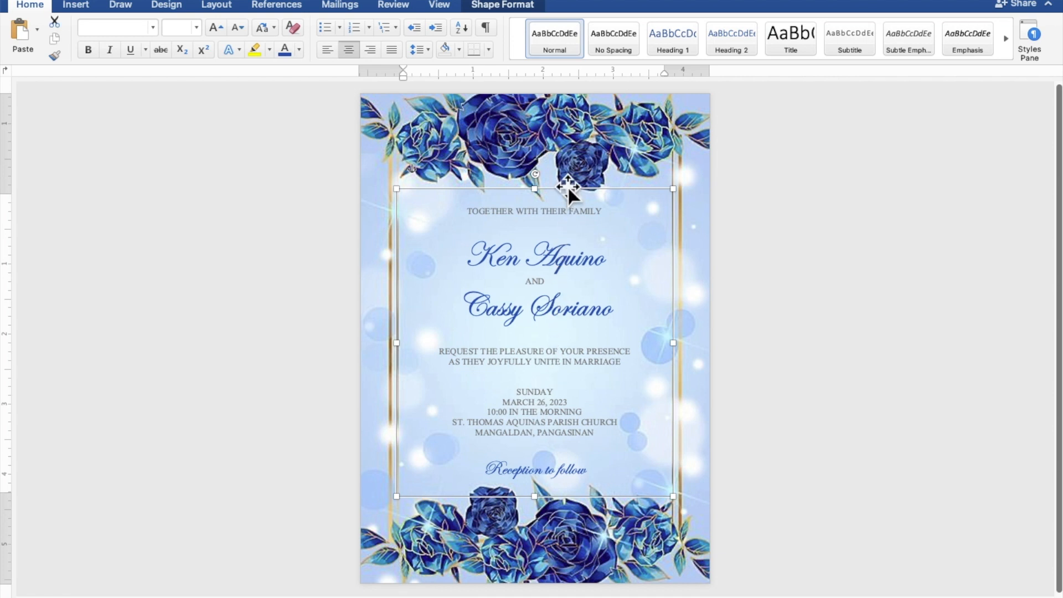
key(Up)
key(Up)
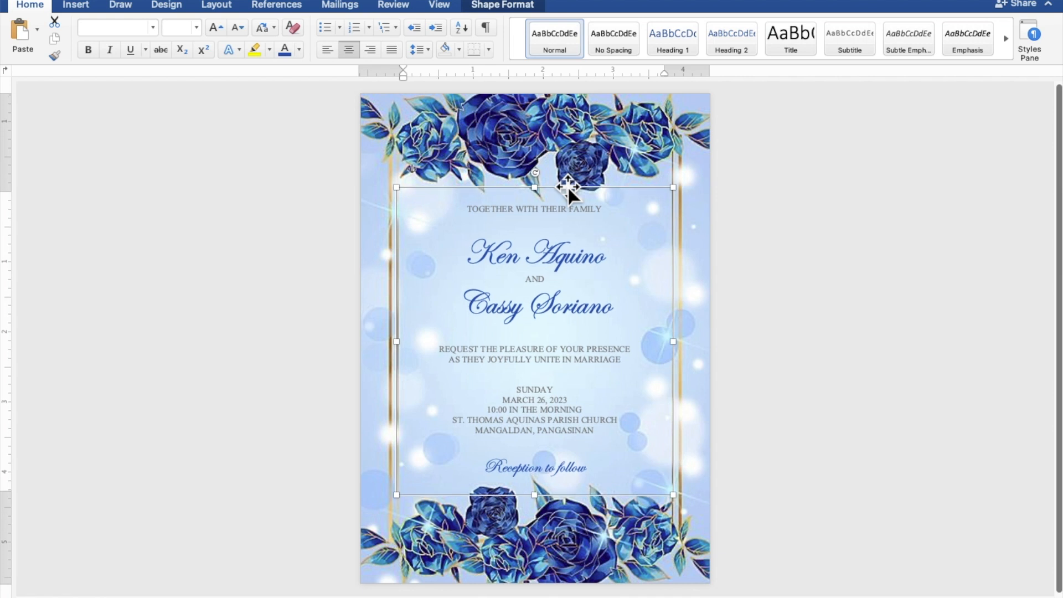
click(921, 319)
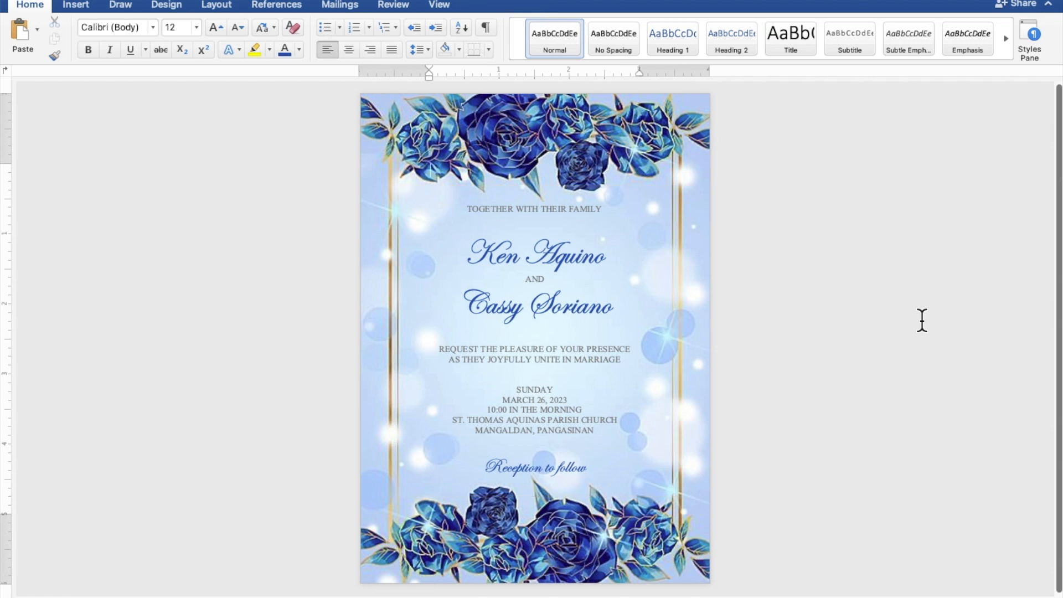